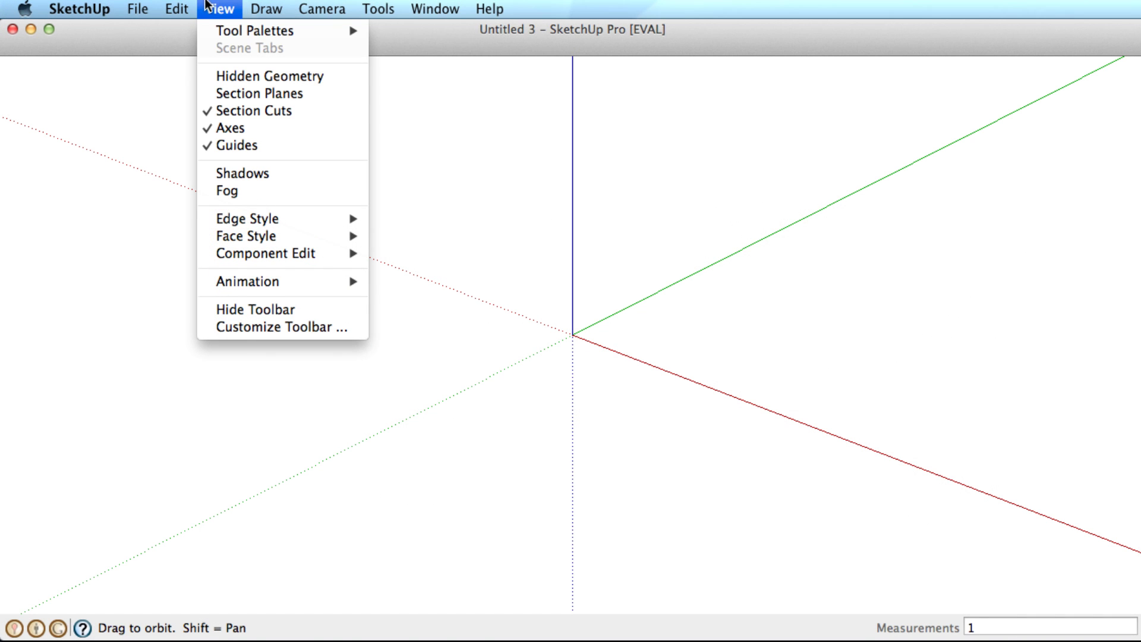
Finish a rectangle on the block's front face and pull it out into an L-shape
mouse_move(295, 30)
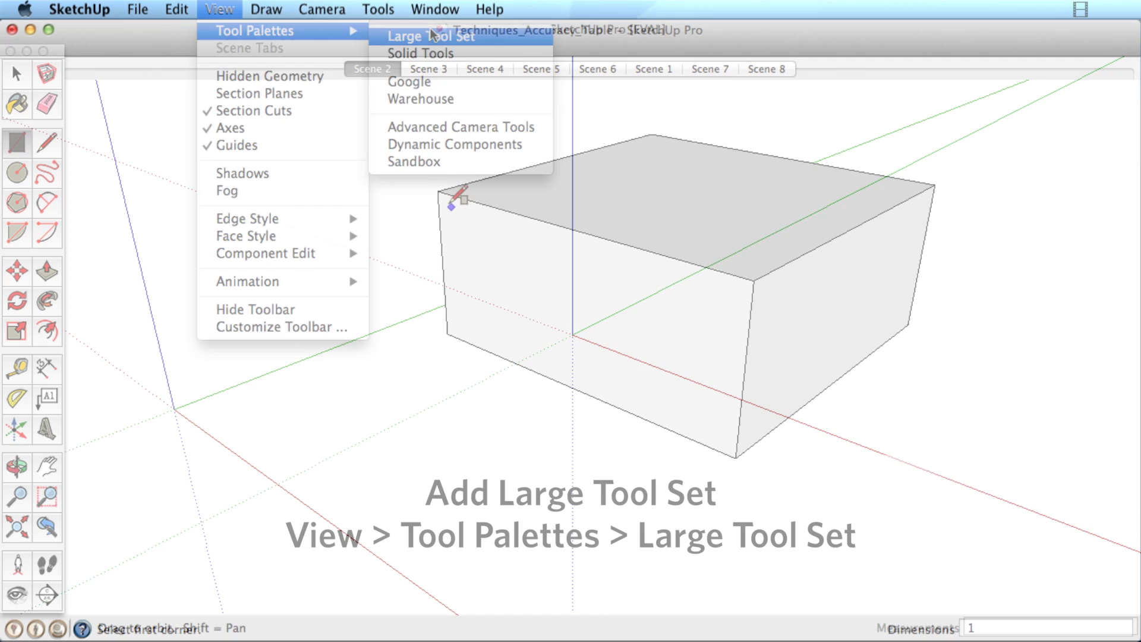
click(554, 379)
key(p)
drag(505, 342, 372, 400)
Draw a circle on the front face and push it through the block to leave a hole
key(c)
click(467, 341)
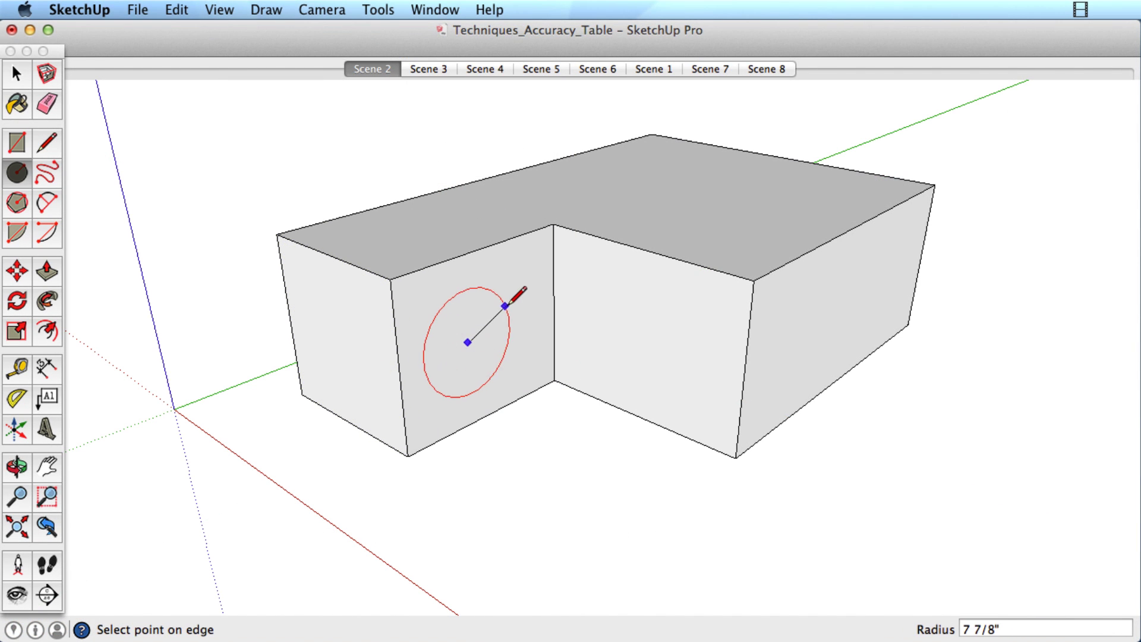
click(512, 291)
key(p)
drag(458, 348, 289, 336)
key(space)
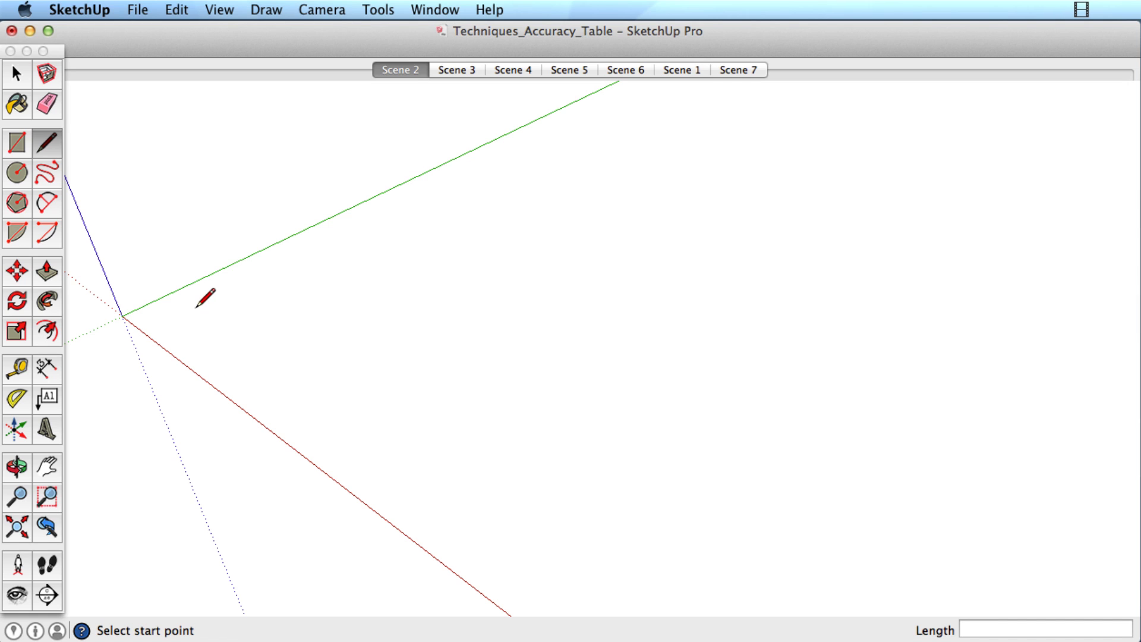
Start the outline with edges of 36 along red, 12 along green, 36 along red, then a long green edge
click(195, 308)
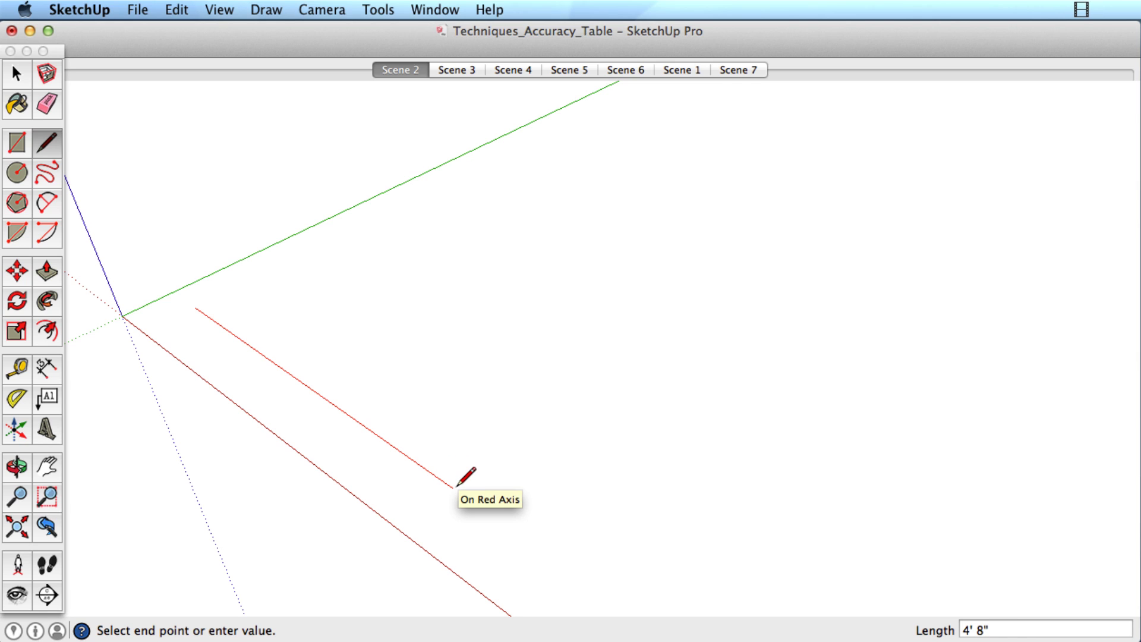
text(36)
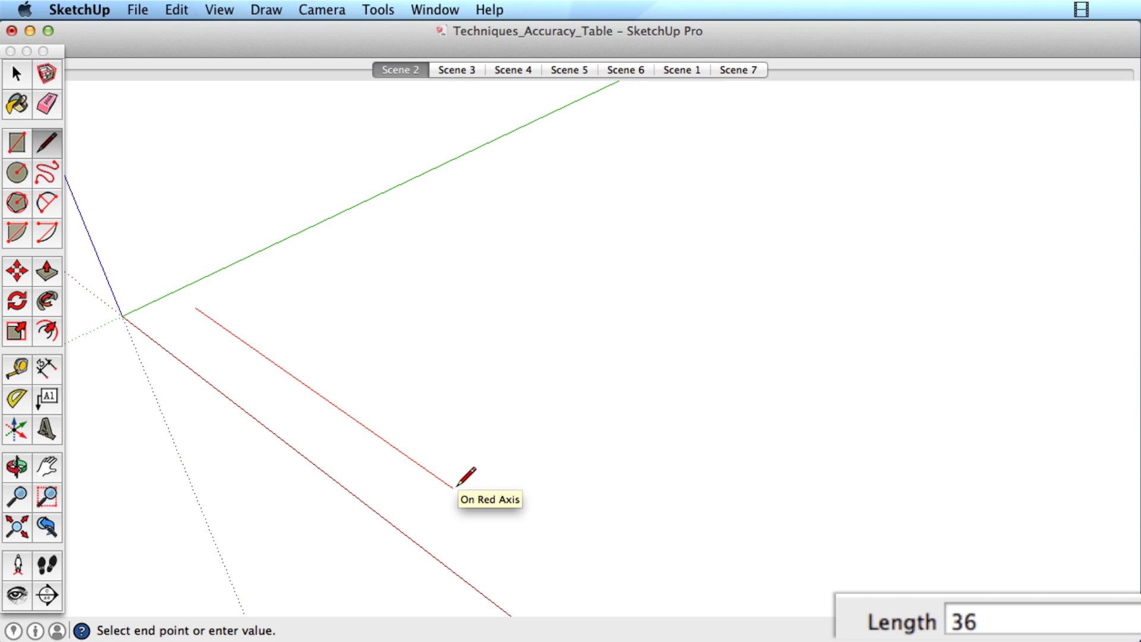
key(Return)
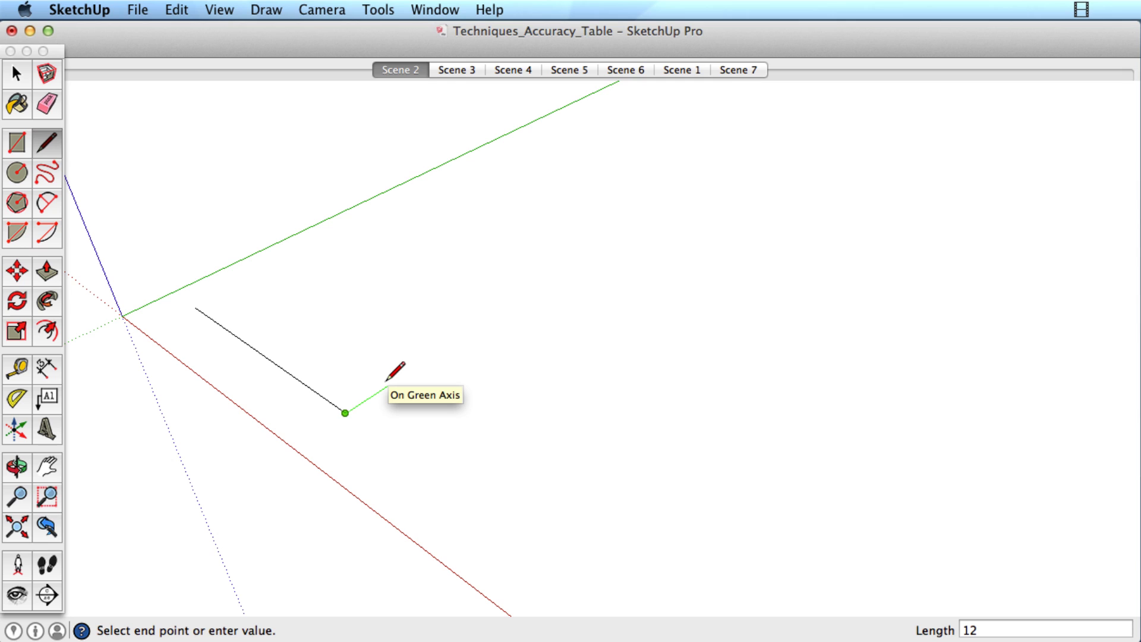
key(Return)
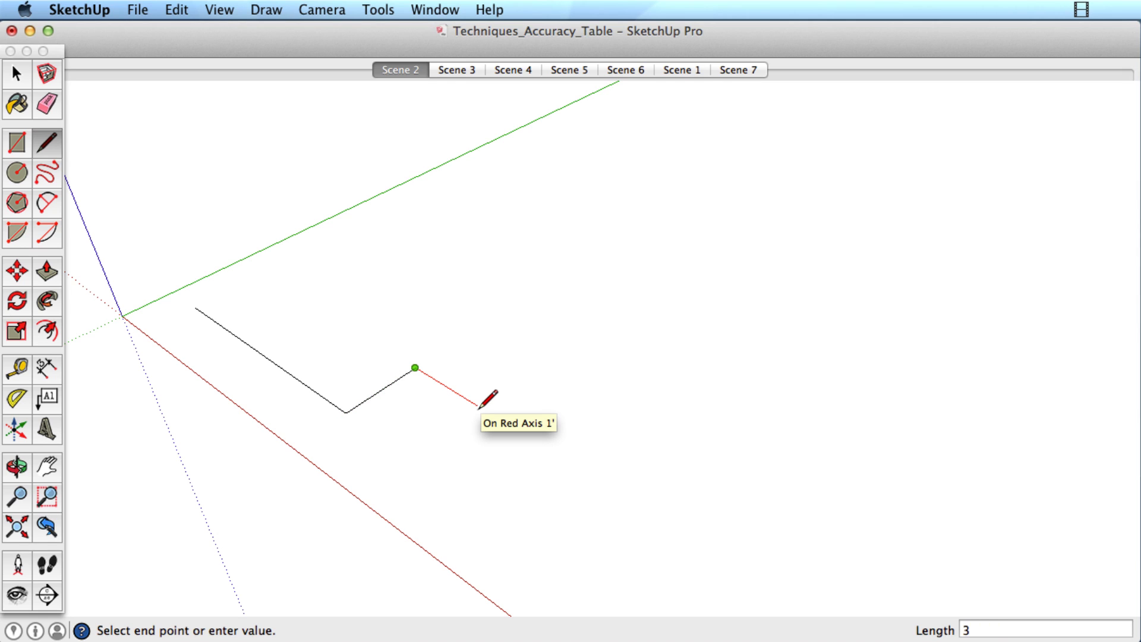
text(36)
key(Return)
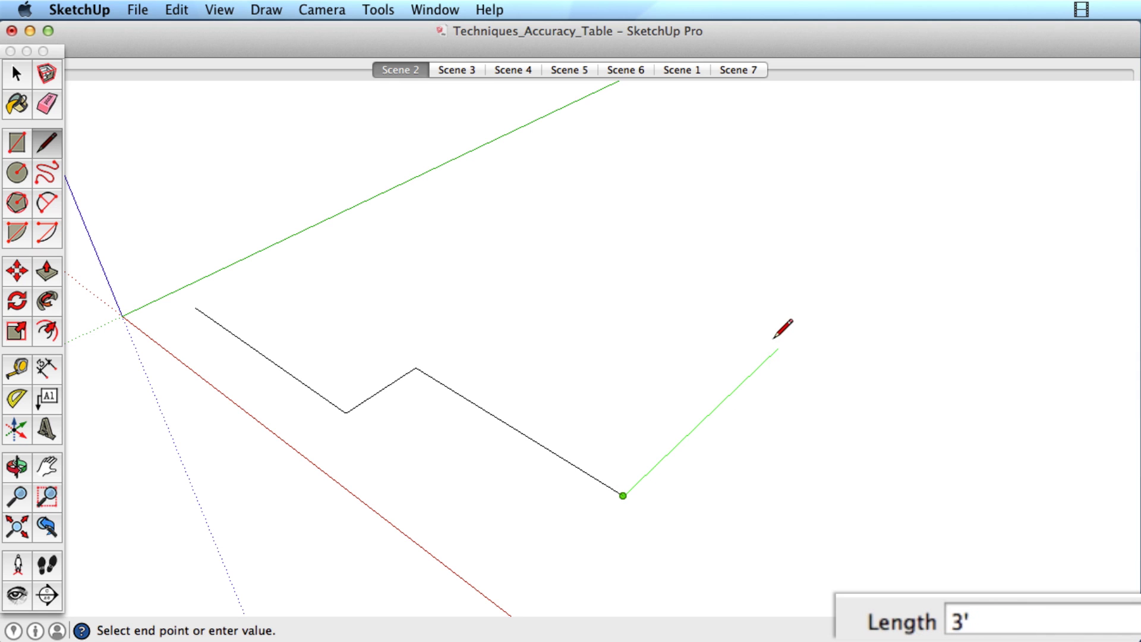
key(Return)
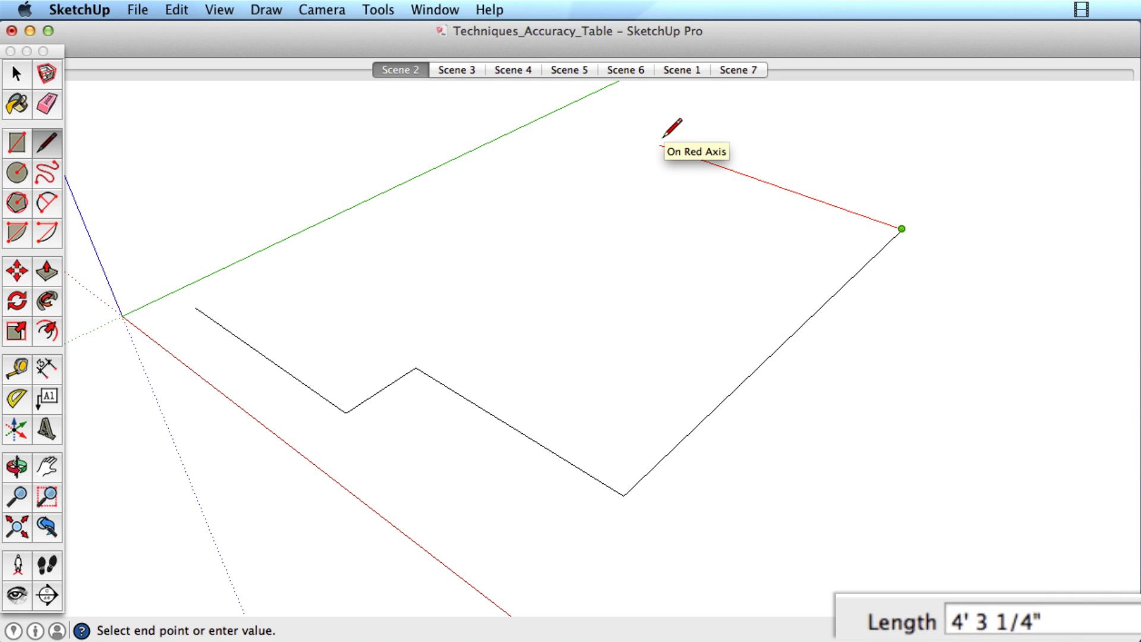
Add a 6' red-axis edge, a 25cm green-axis edge and two final edges, then go to Scene 3
text(6')
key(Return)
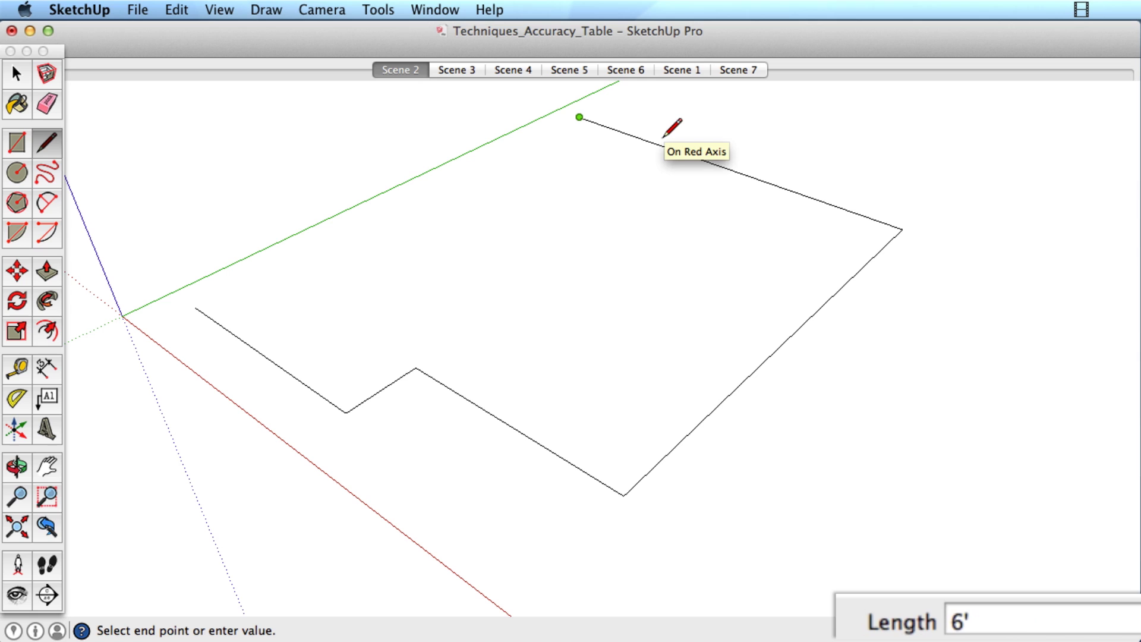
text(3')
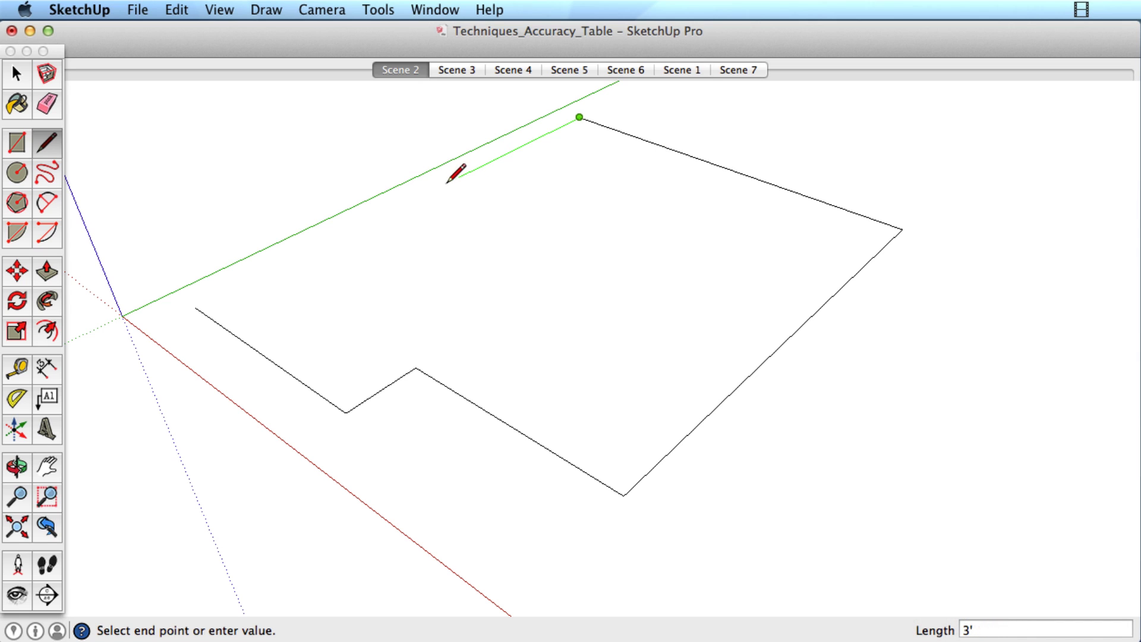
text(25cm)
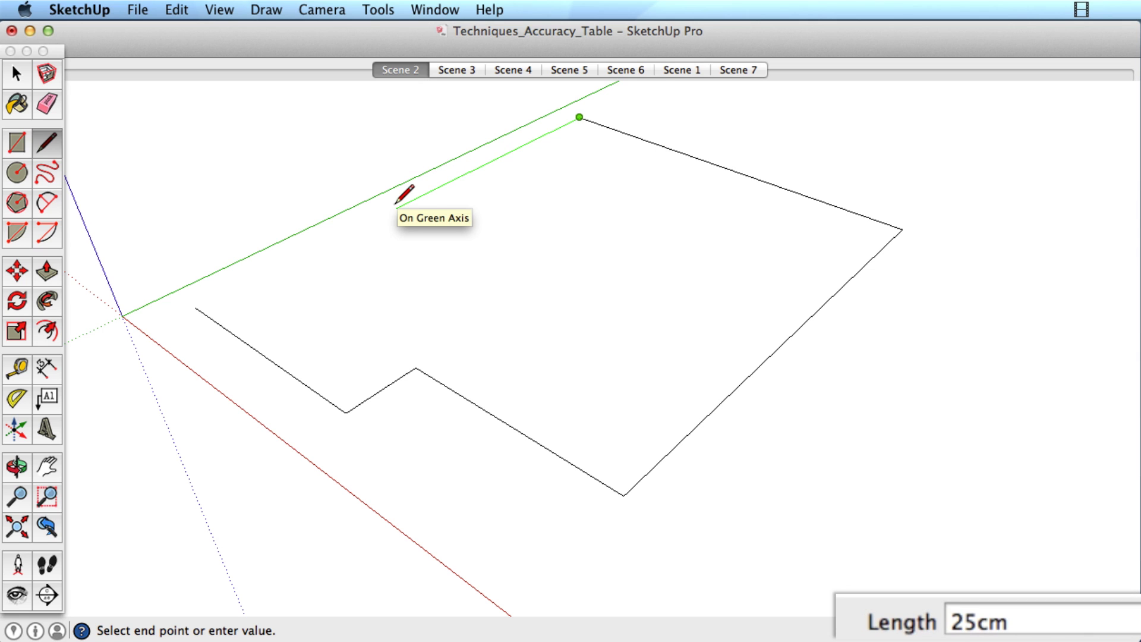
key(Return)
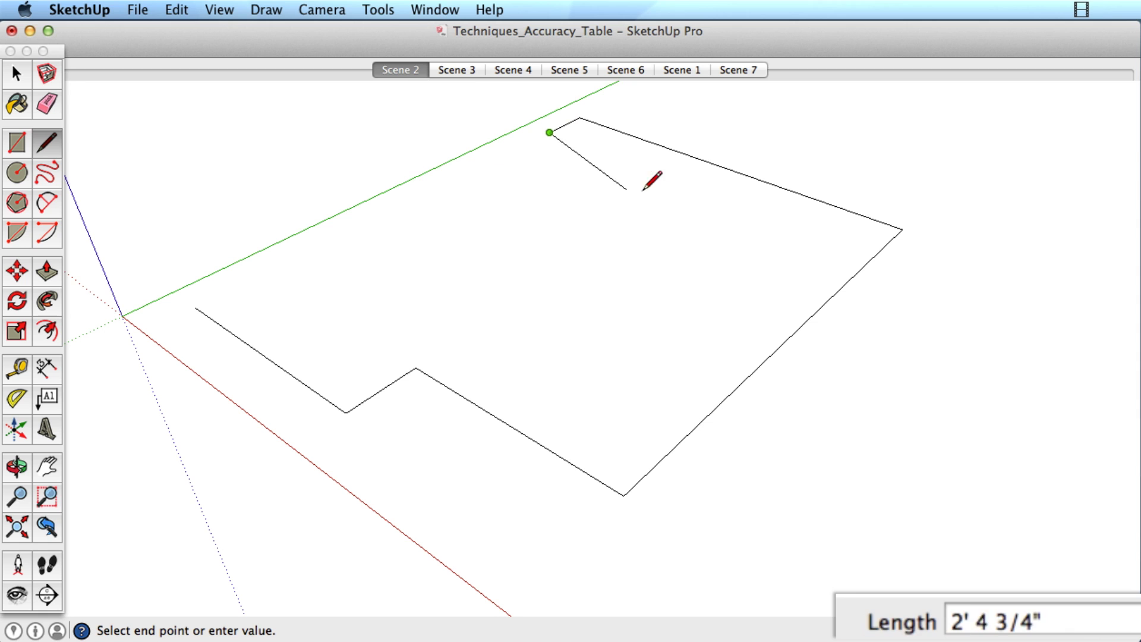
click(680, 180)
click(588, 222)
key(space)
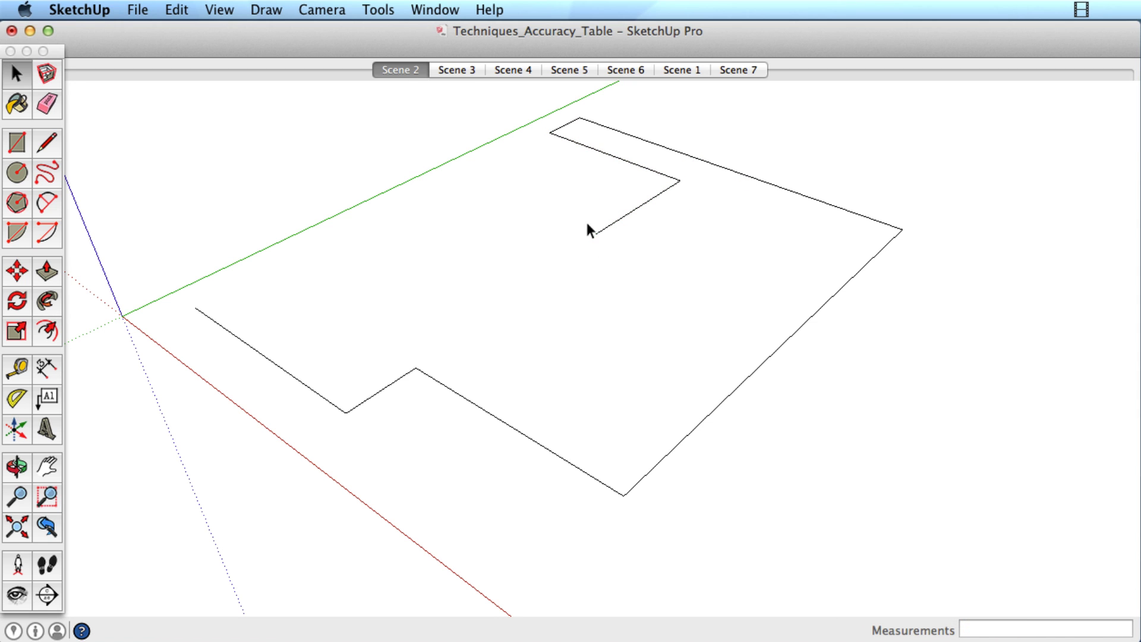
click(455, 70)
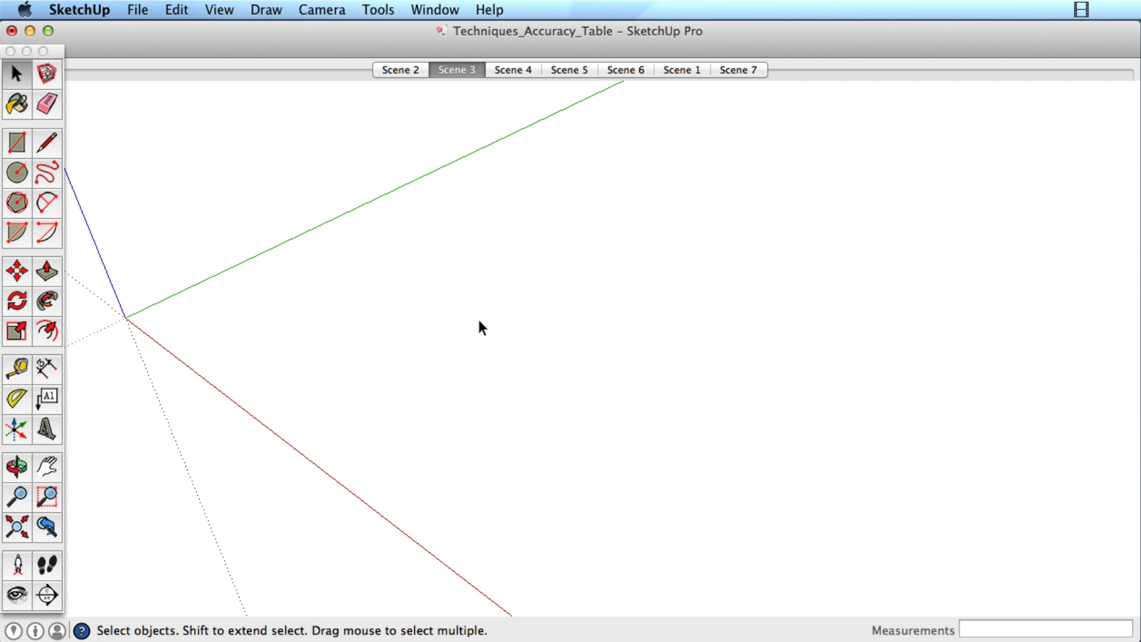
Draw a 3m by 5m rectangle with the R tool, then switch to Scene 4
key(r)
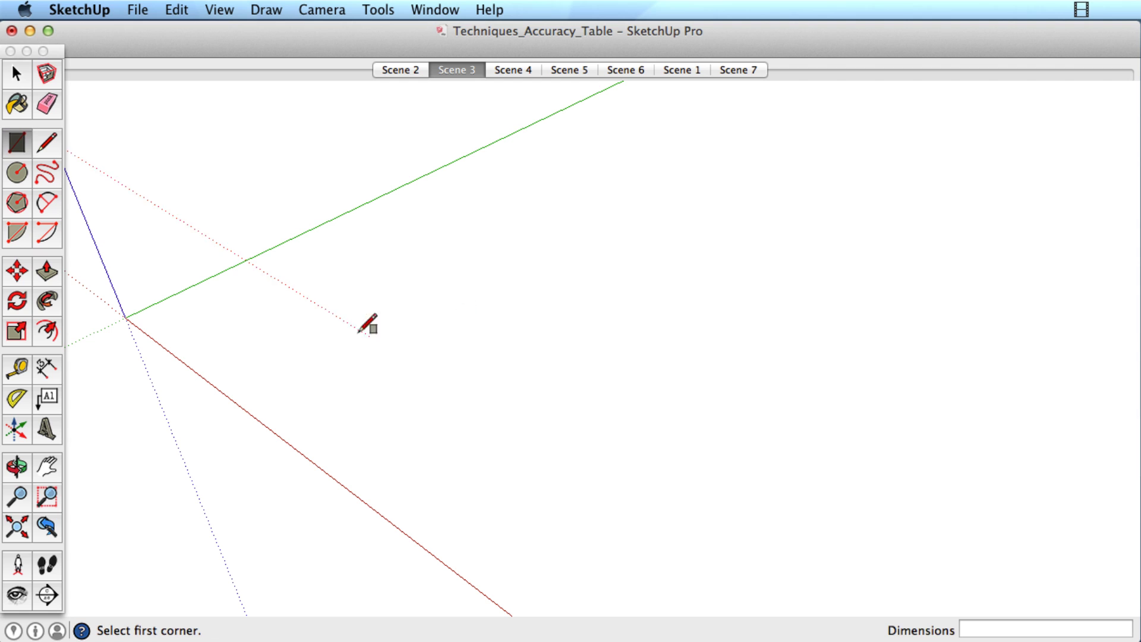
click(194, 324)
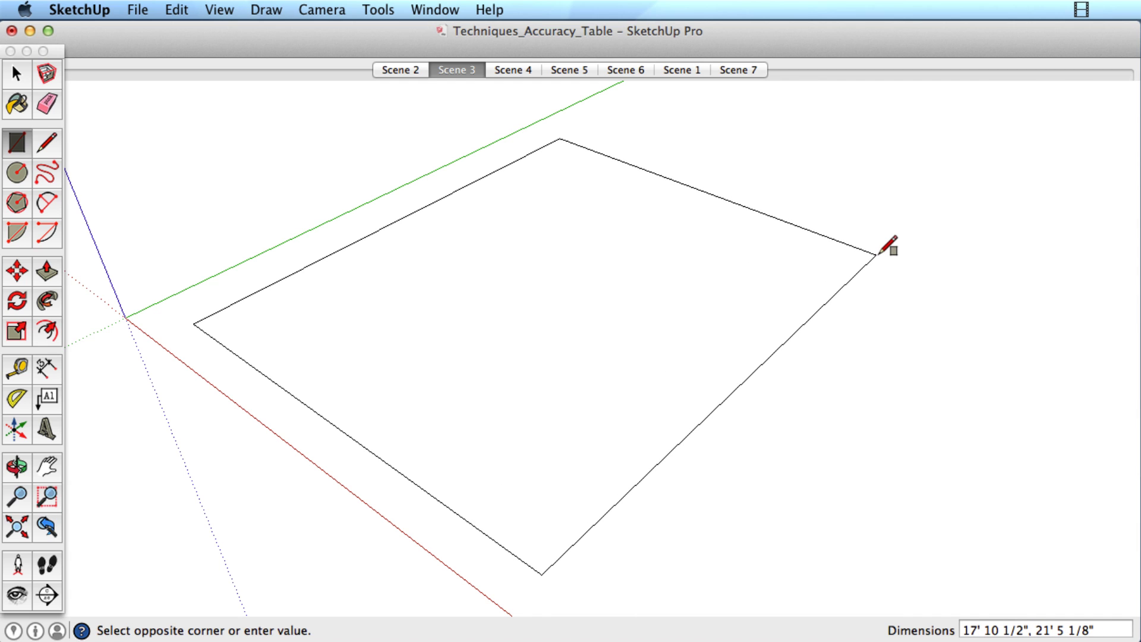
text(3m,5m)
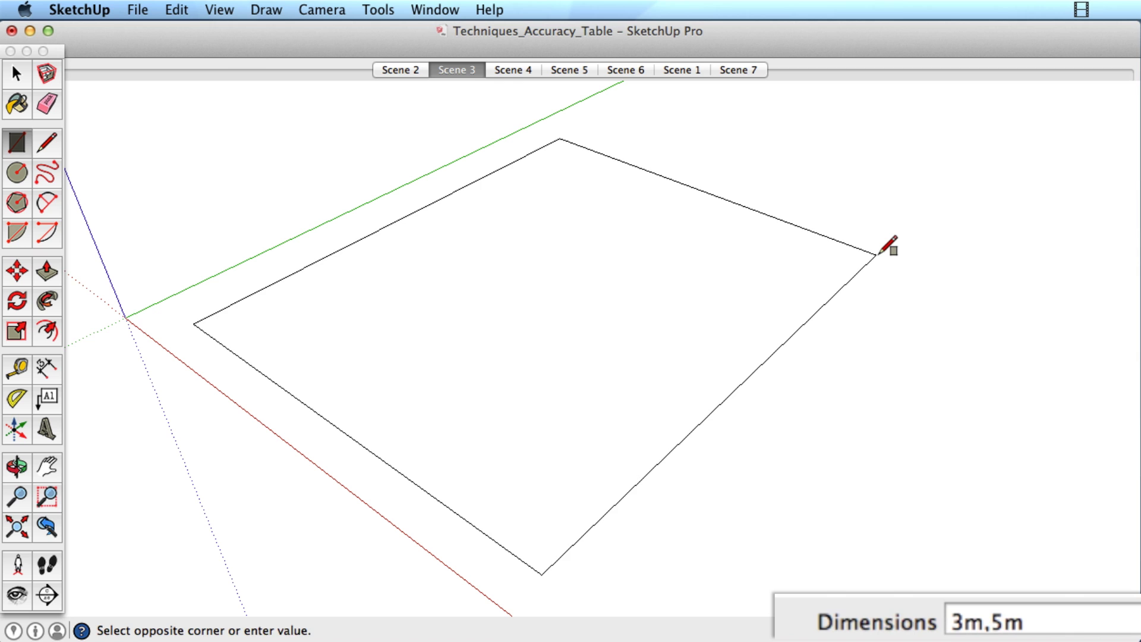
key(Return)
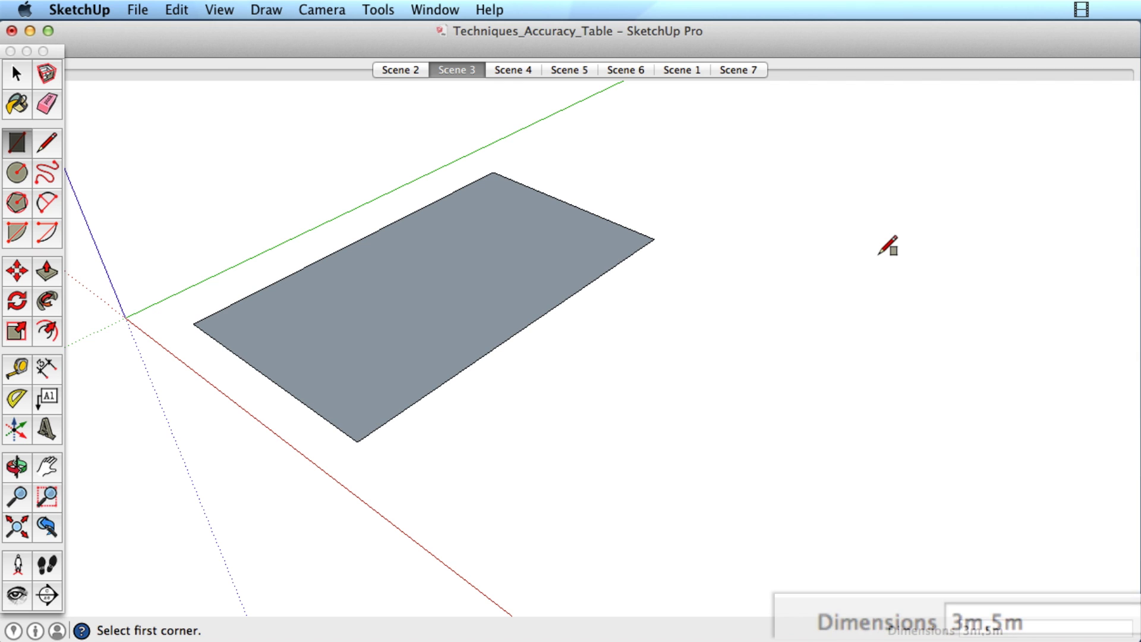
key(space)
click(525, 69)
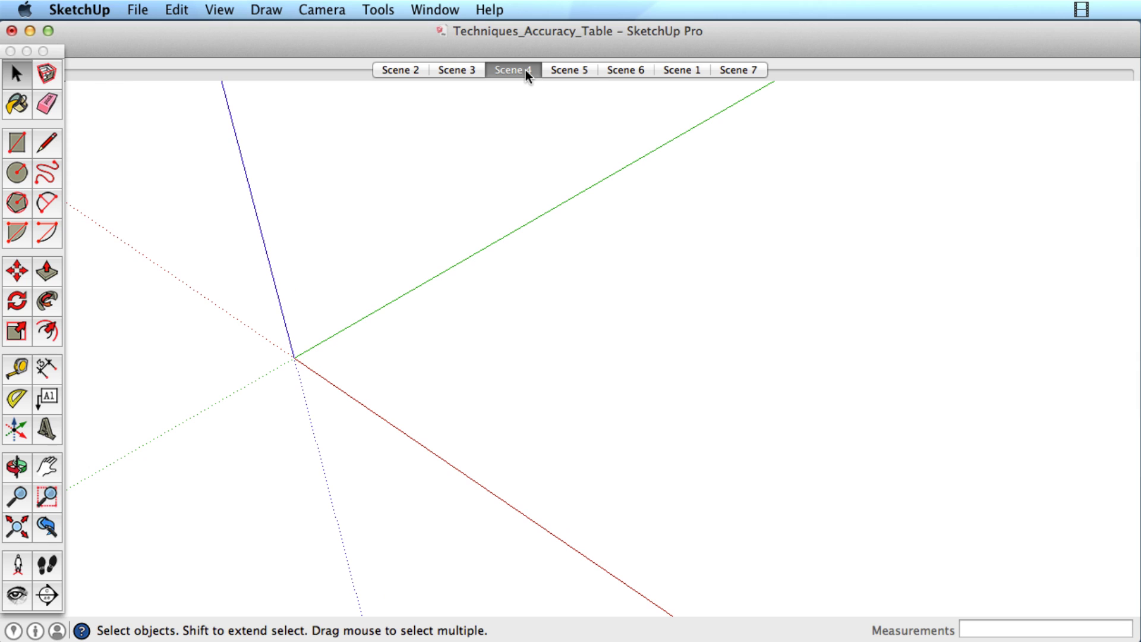
Draw a 12' 5 3/4 line along the green axis
click(42, 145)
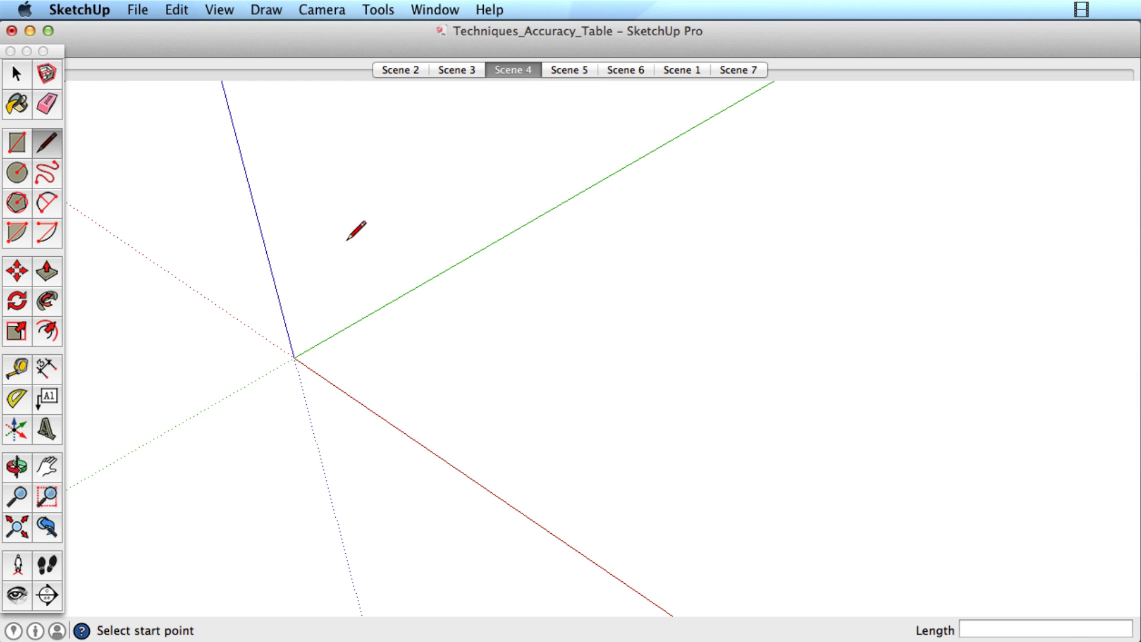
click(349, 357)
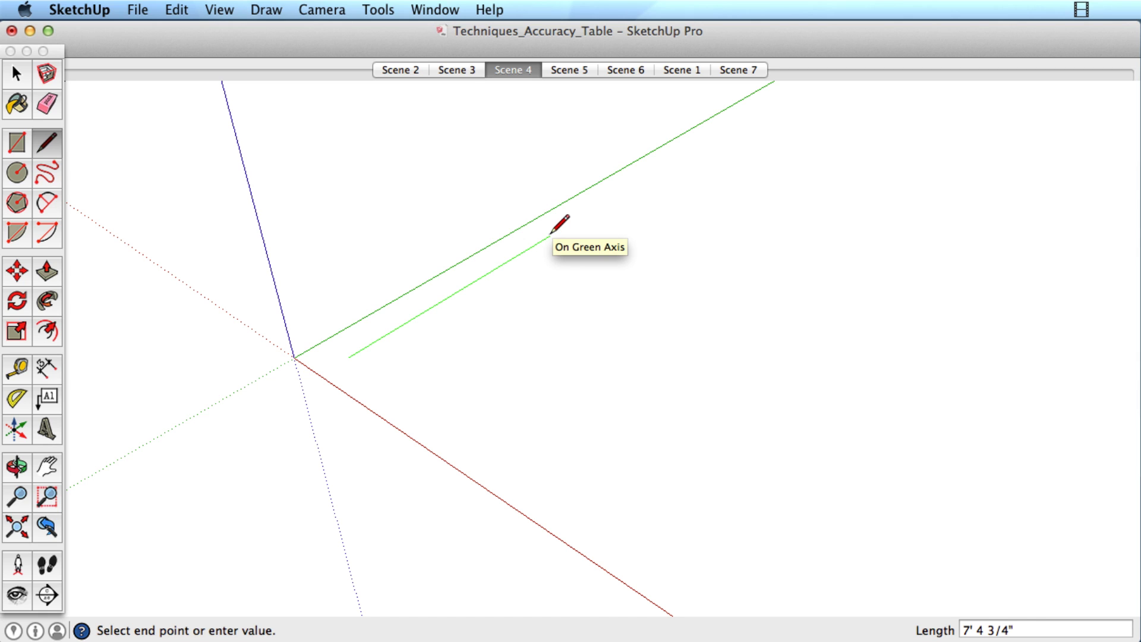
text(12)
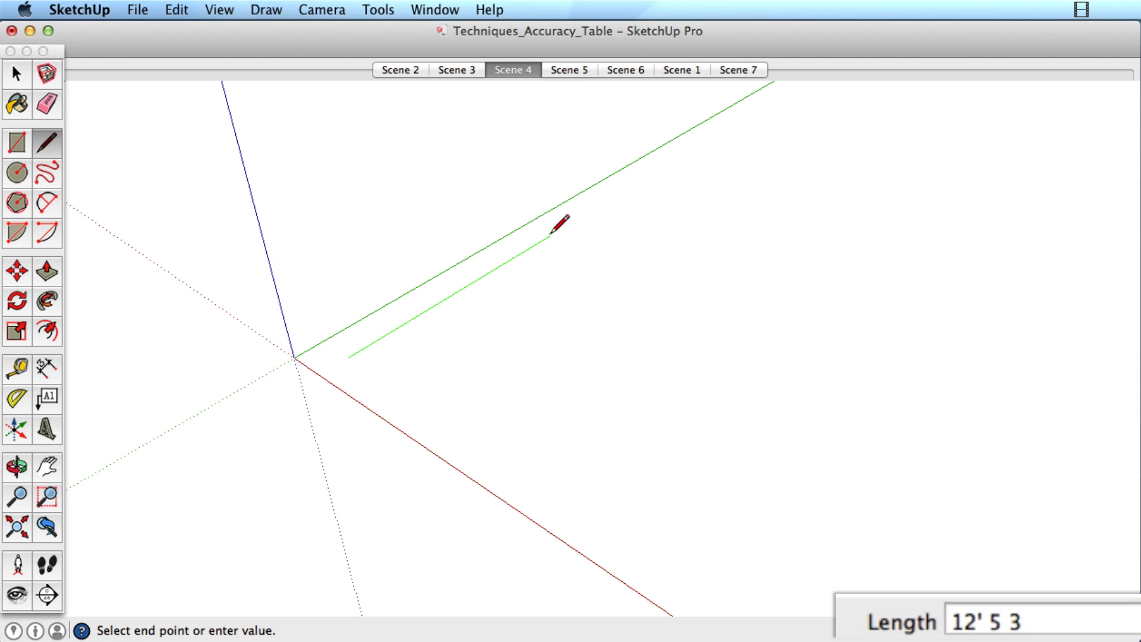
key(Return)
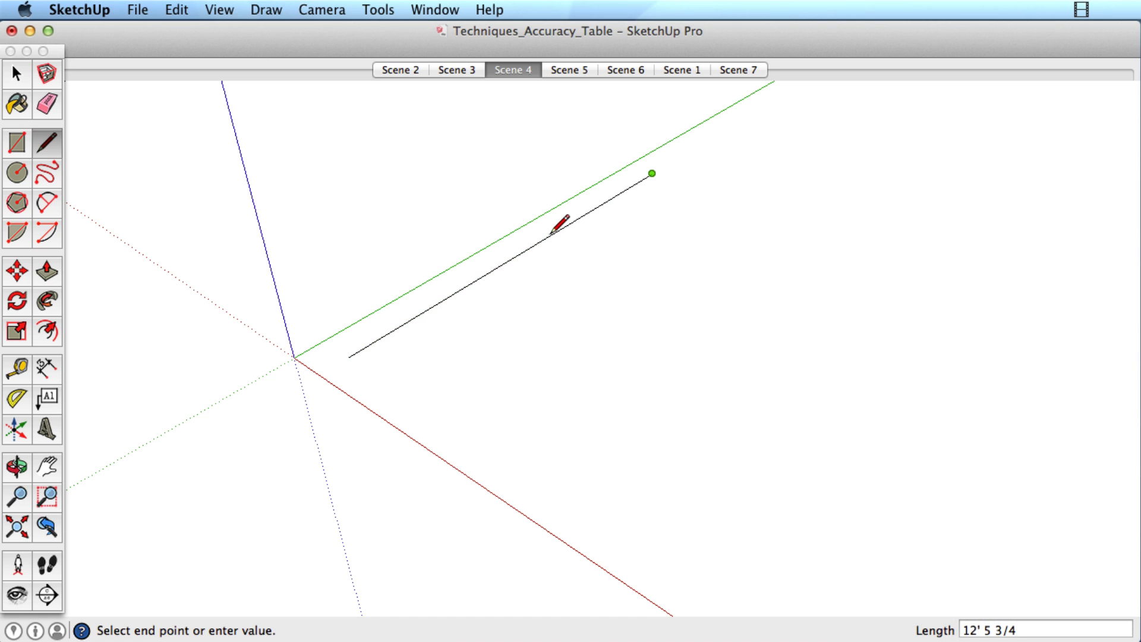
key(space)
Add a radius-18 circle below the line and a six-sided polygon of radius 24
key(c)
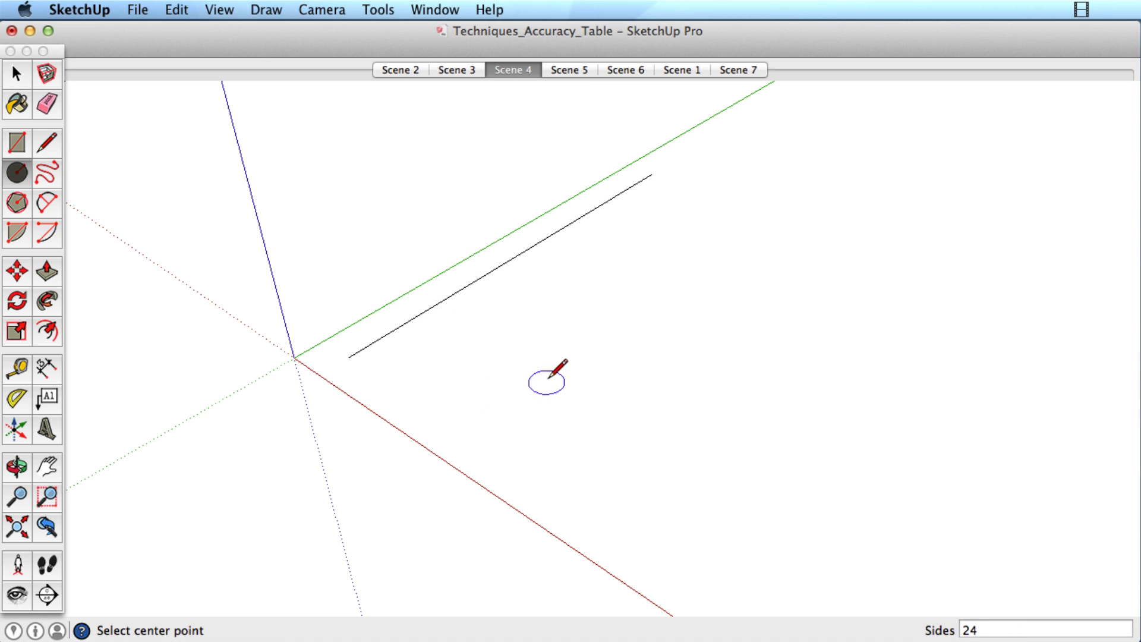
click(488, 381)
text(18)
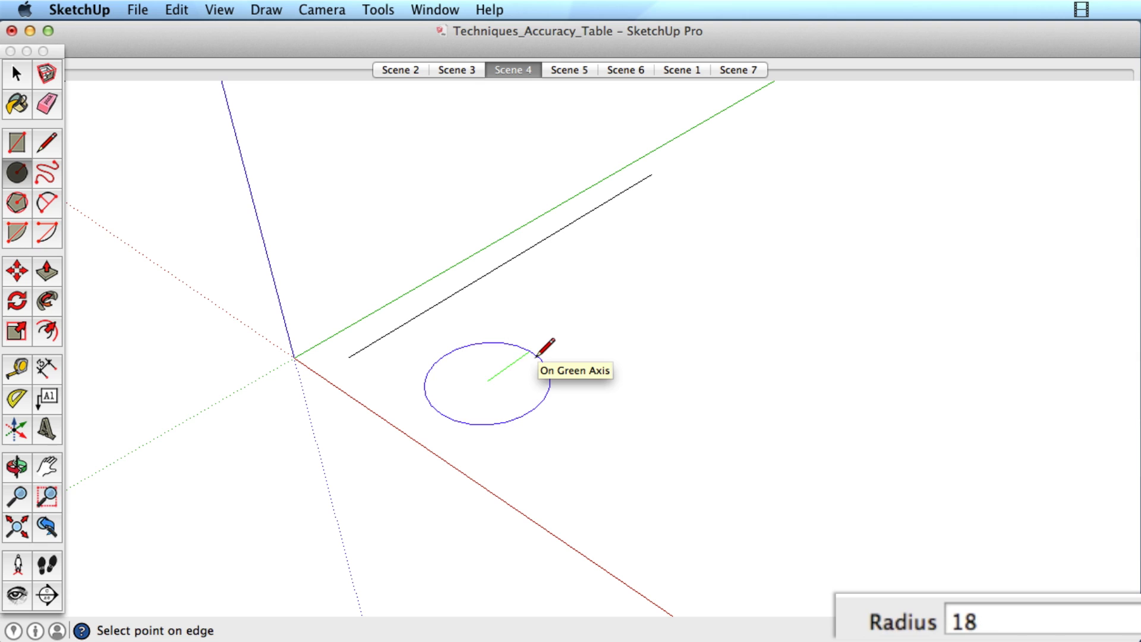
key(Return)
click(17, 202)
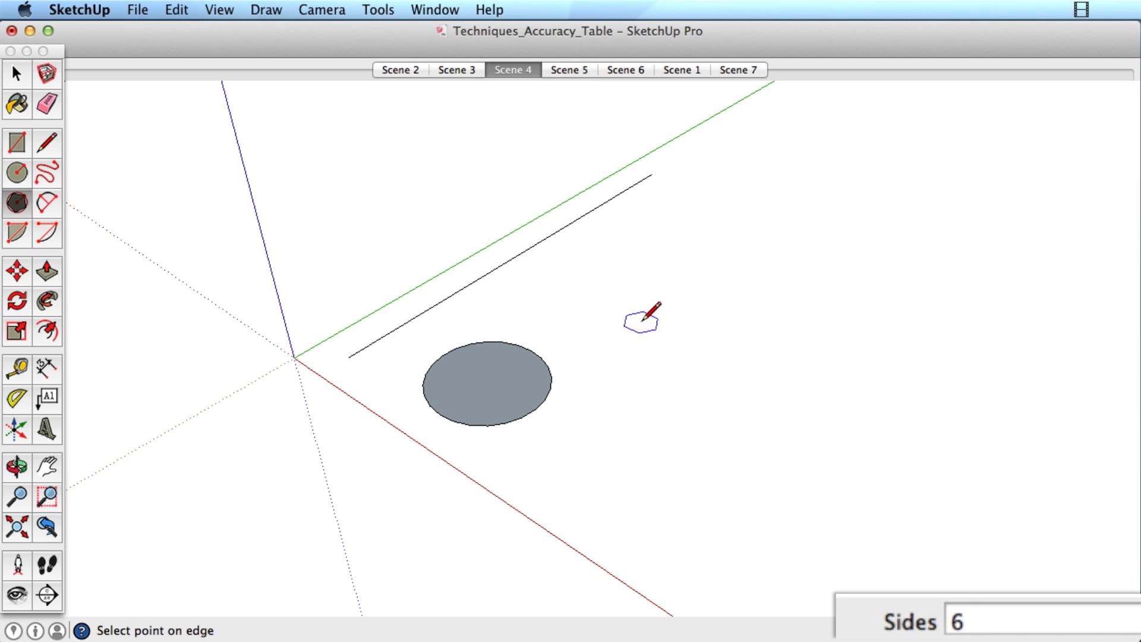
text(24)
key(Return)
key(space)
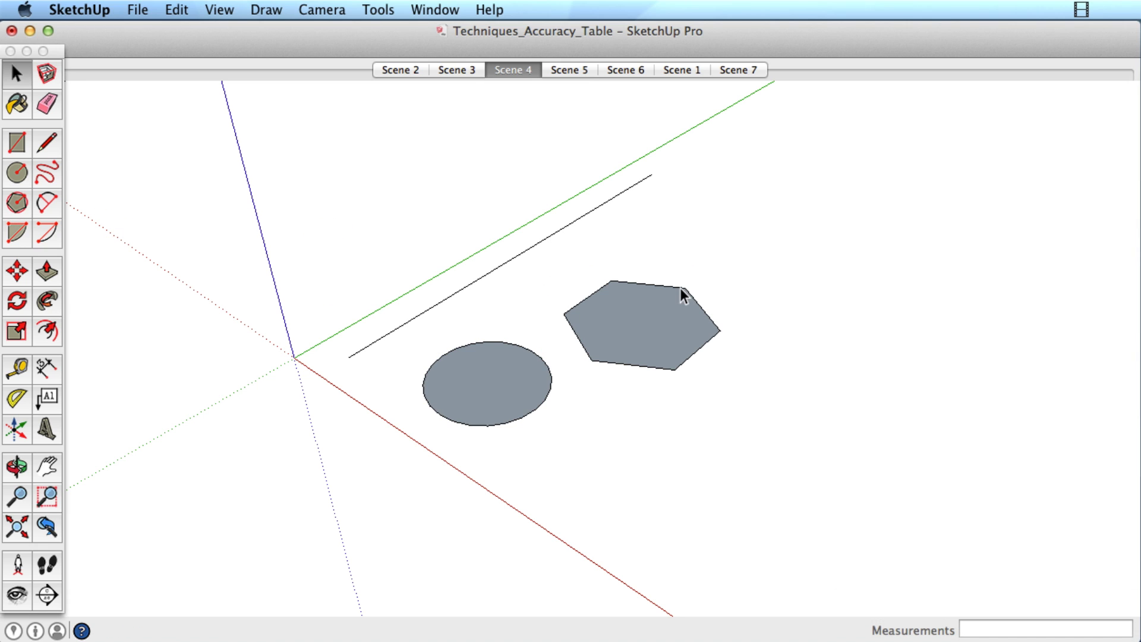
On Scene 5, extrude the large rectangle upward to 1' 6"
click(573, 69)
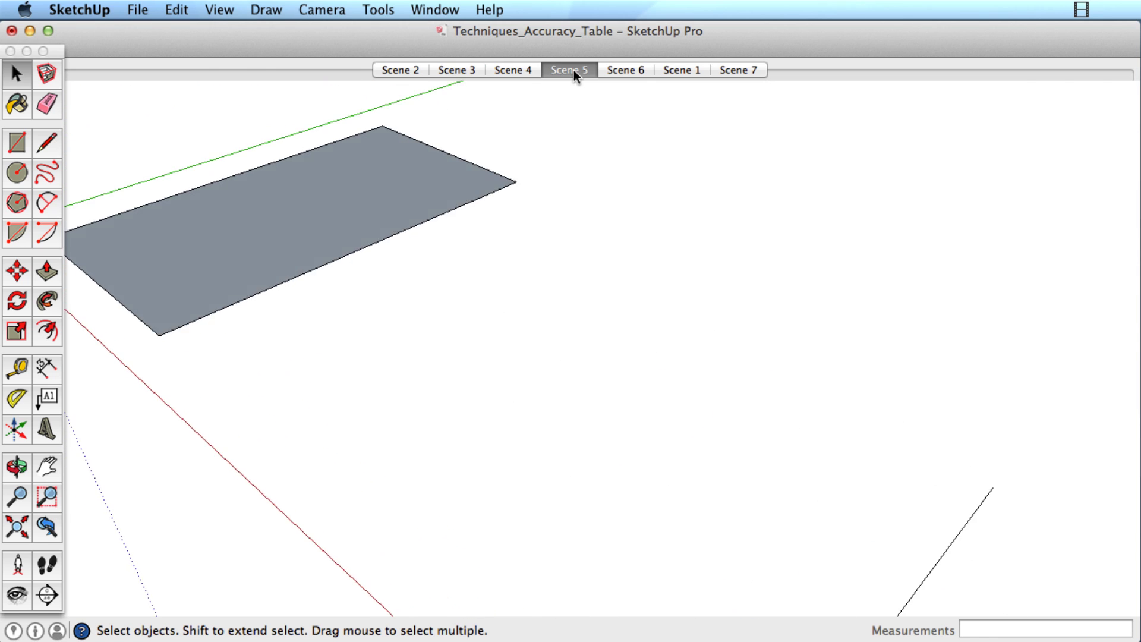
key(p)
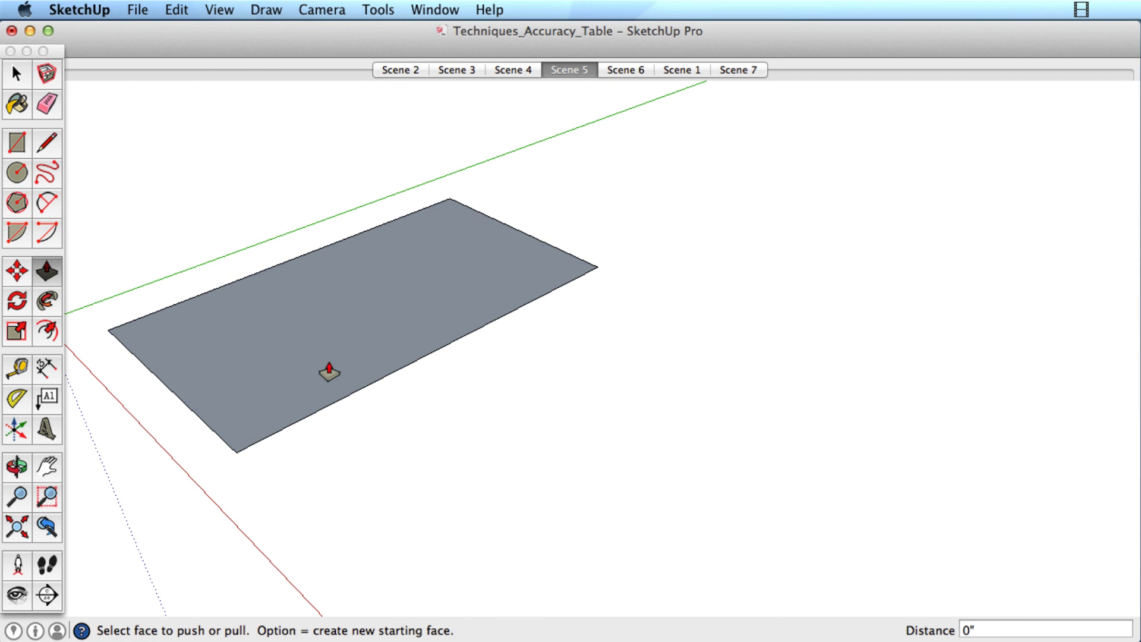
click(267, 394)
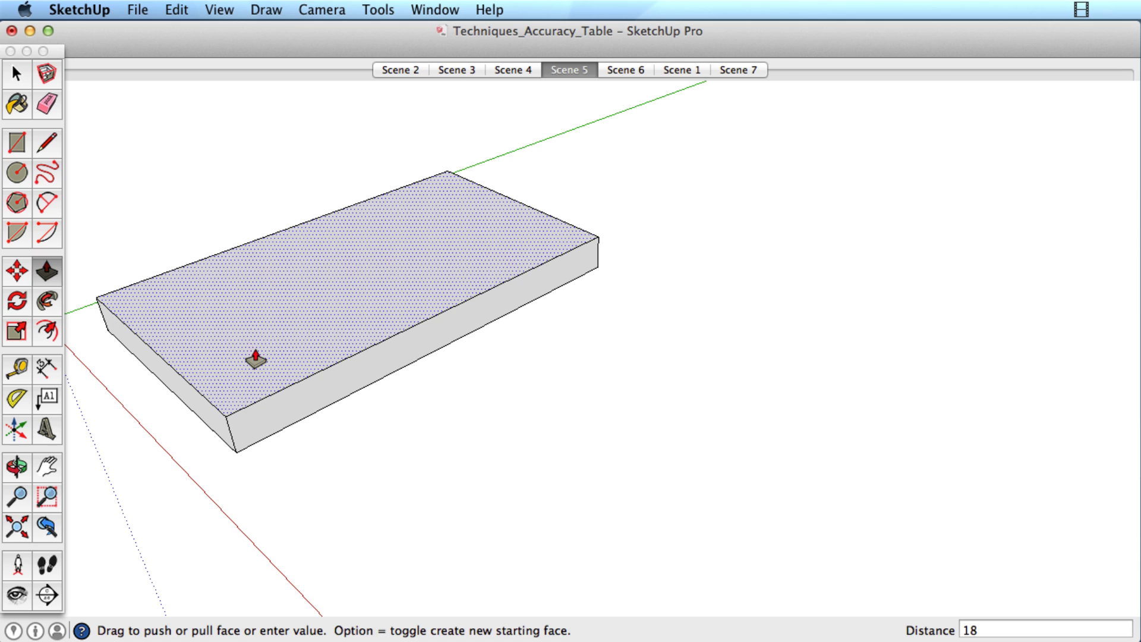
key(Return)
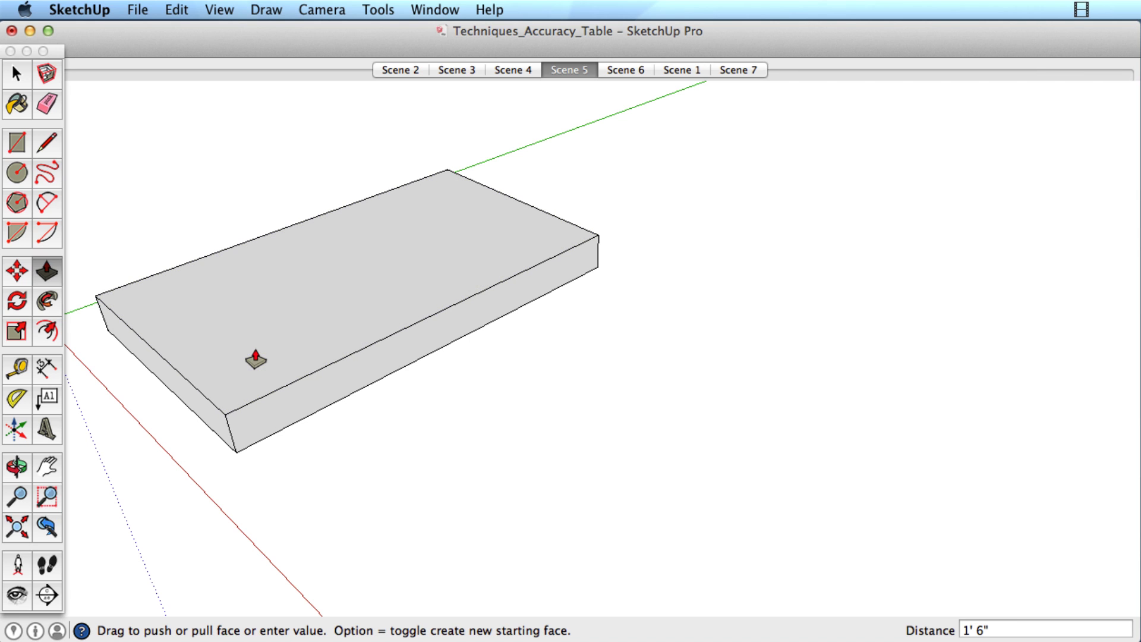
scroll(315, 314, down, 2)
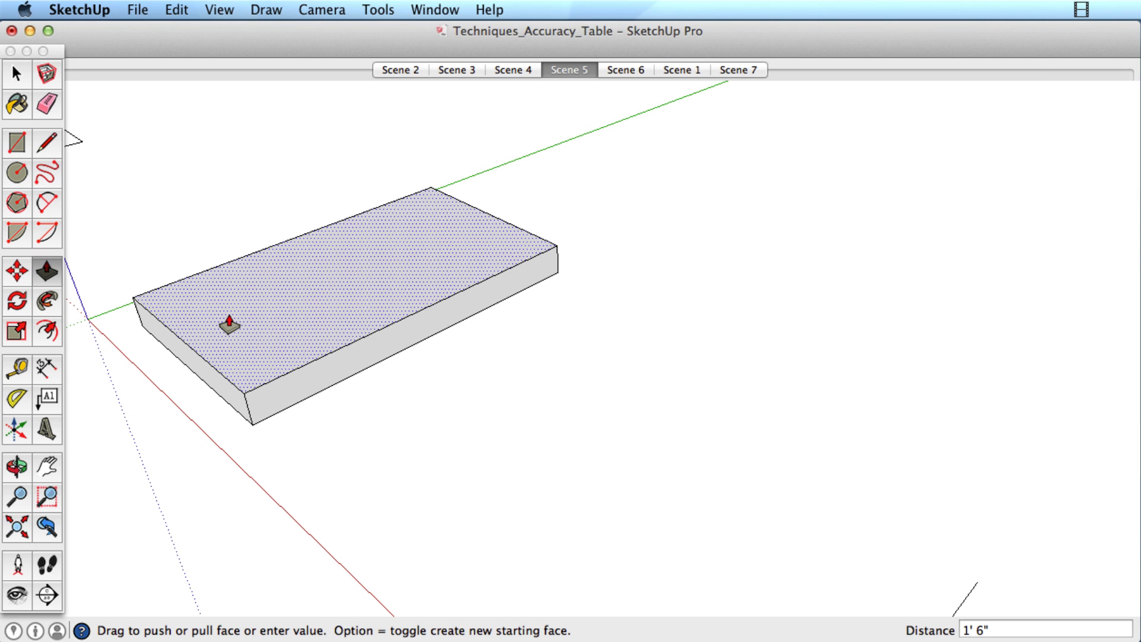
Raise the box's top face another 5' and recentre the view on the tall box
click(255, 345)
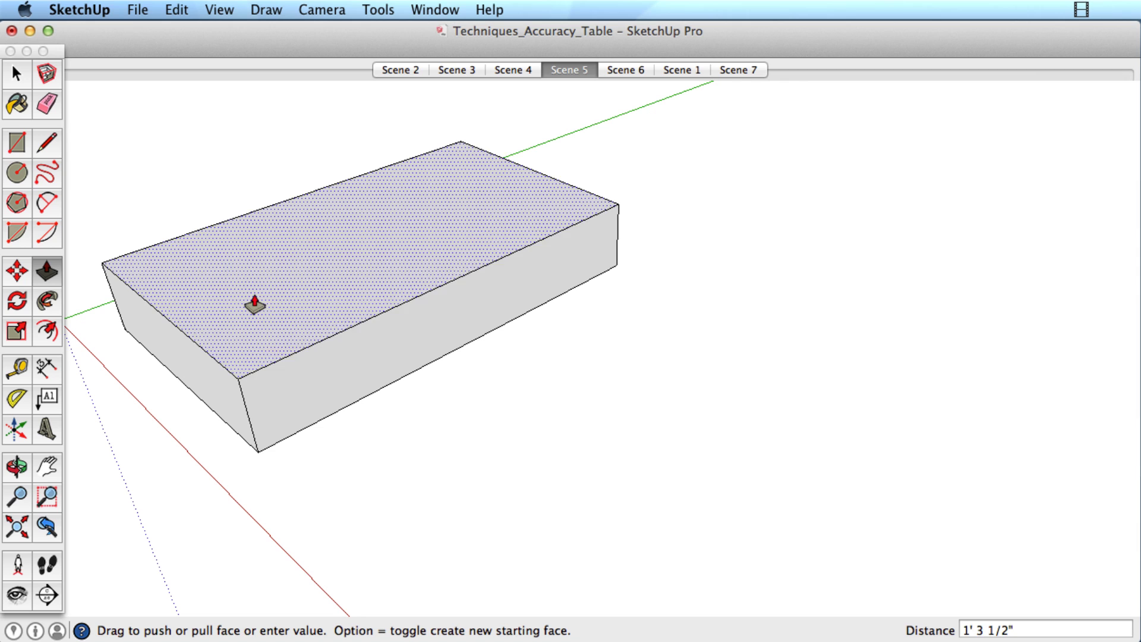
text(5')
key(Return)
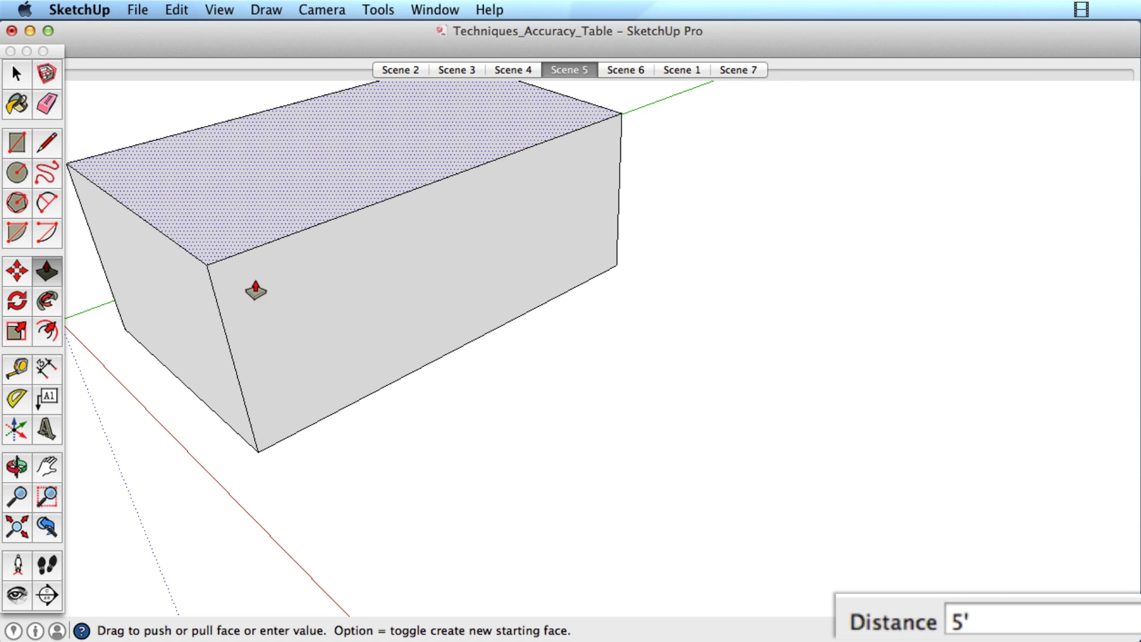
key(h)
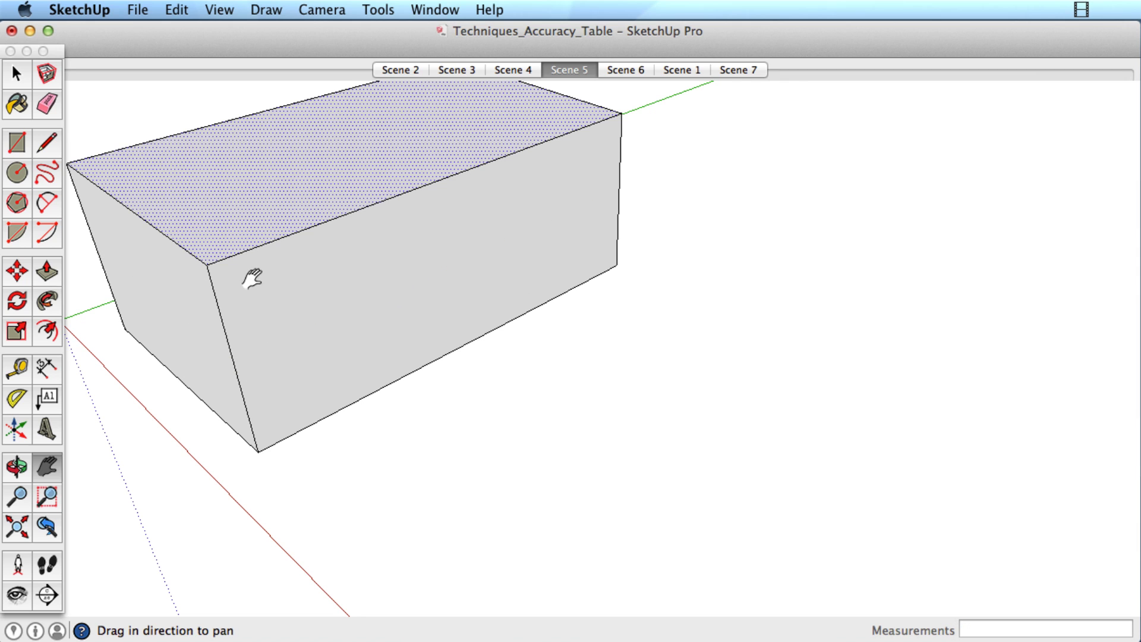
drag(277, 294, 348, 363)
key(space)
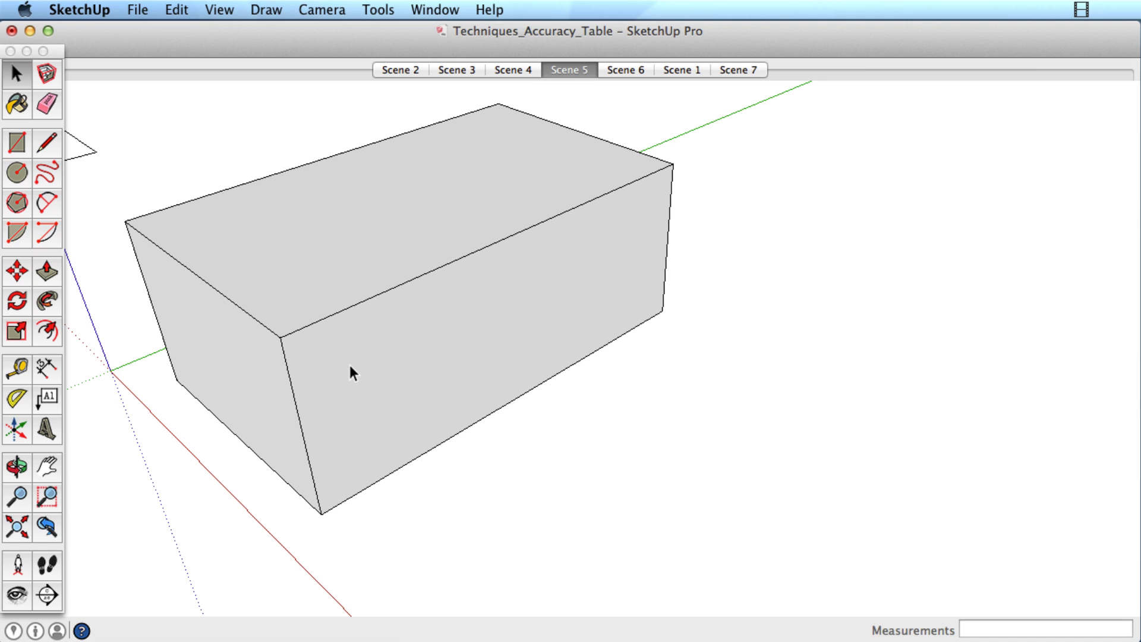
Push the box's top face back down 5' to leave a thin slab
key(p)
click(301, 308)
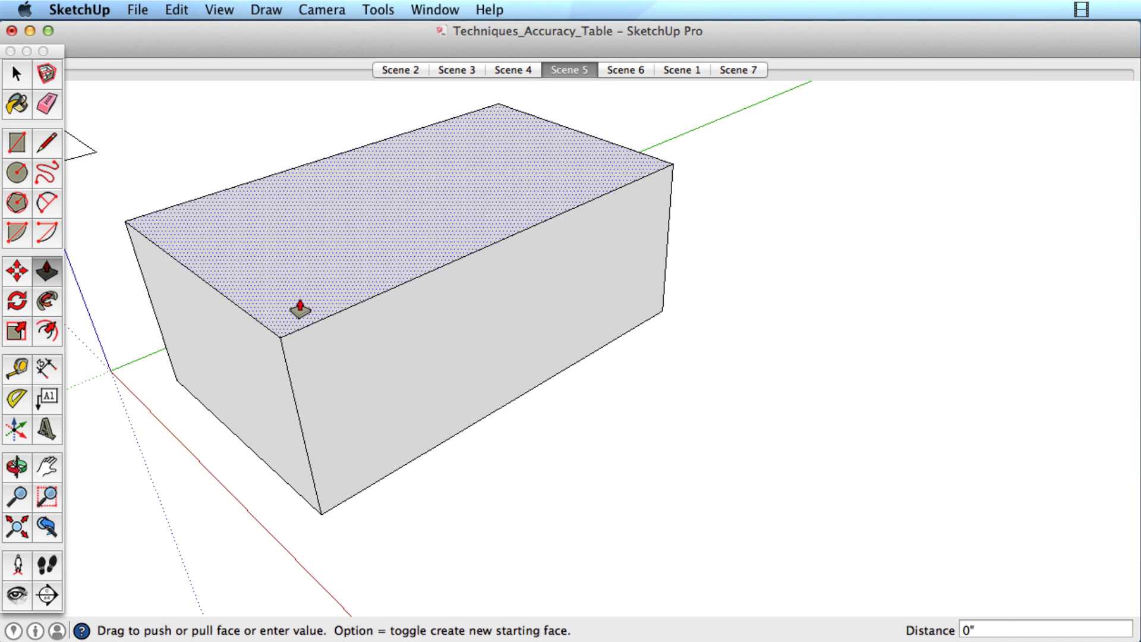
text(5)
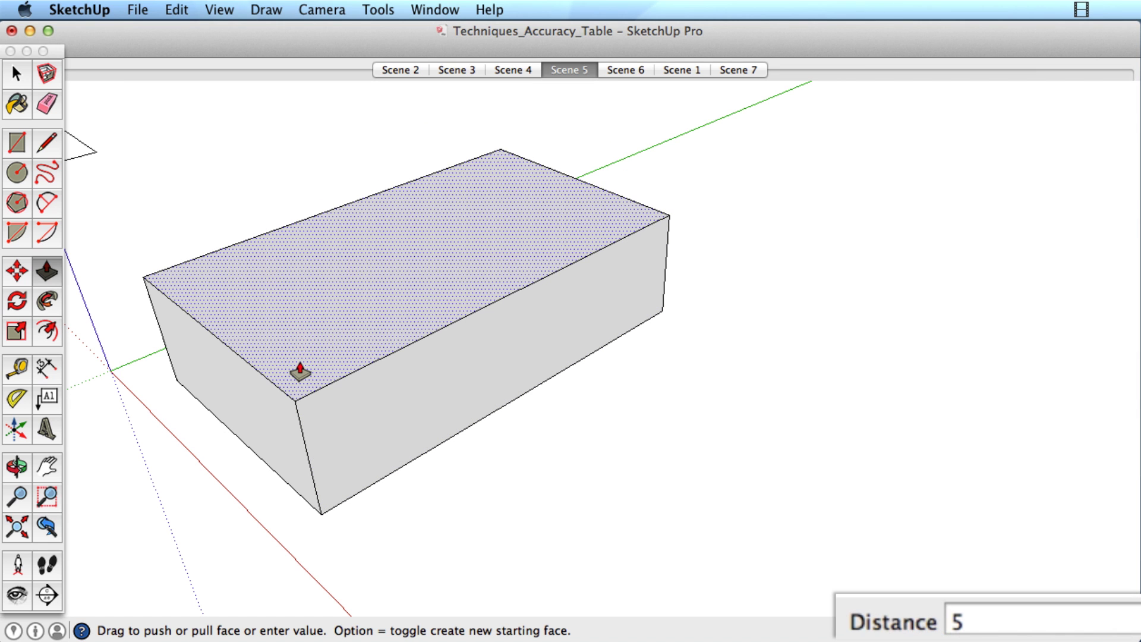
text(')
key(Return)
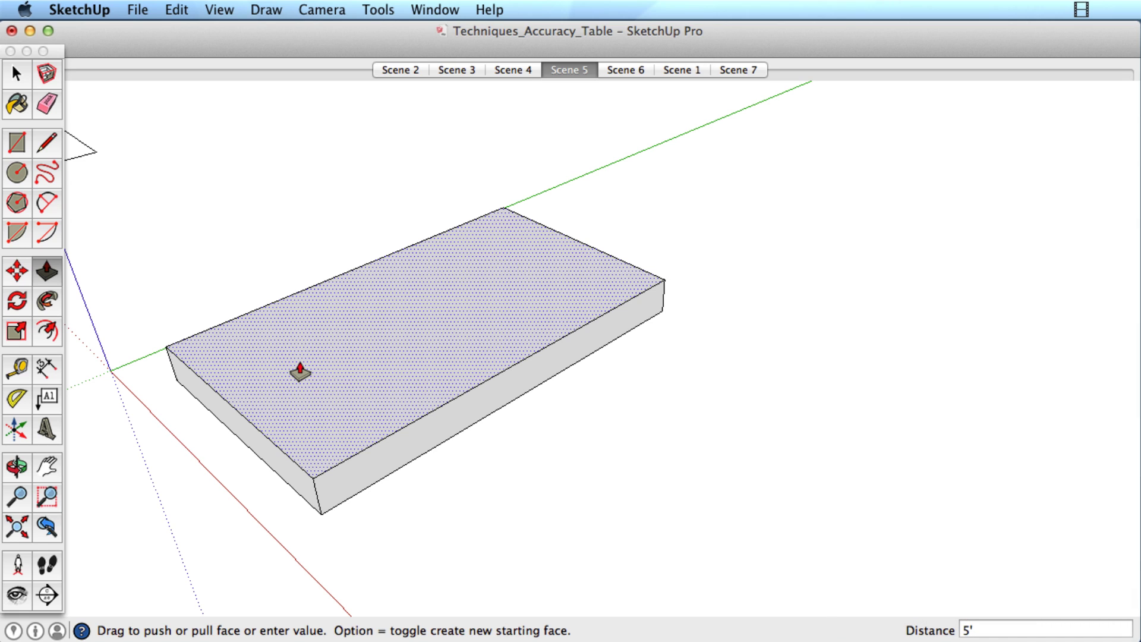
key(space)
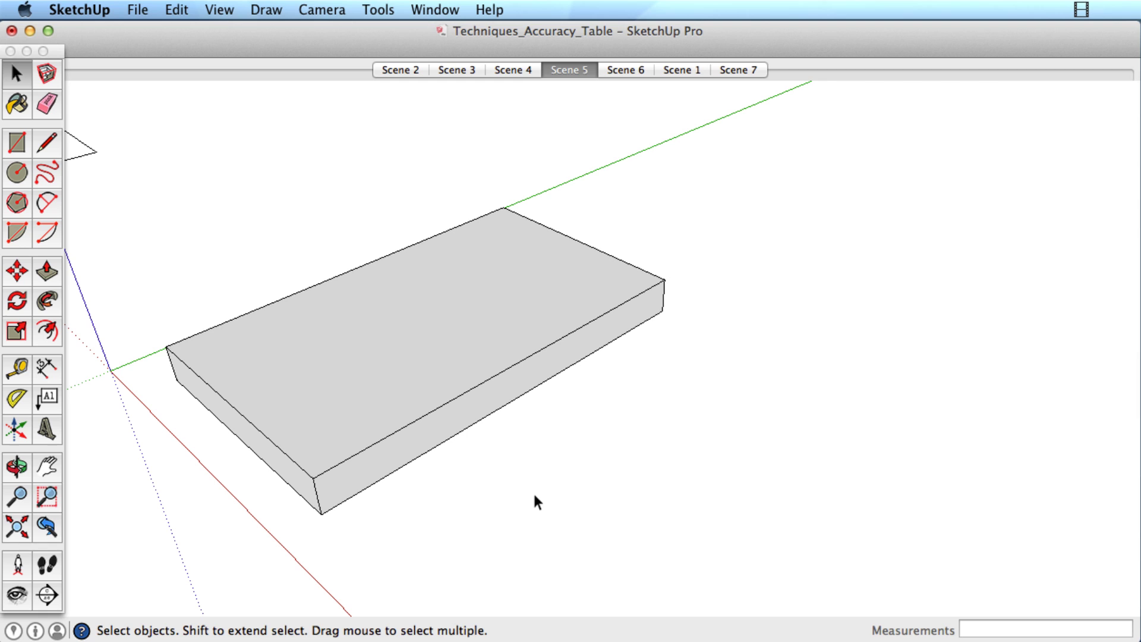
Draw three ground rectangles: one in front of the slab, a smaller one right, one further back
key(r)
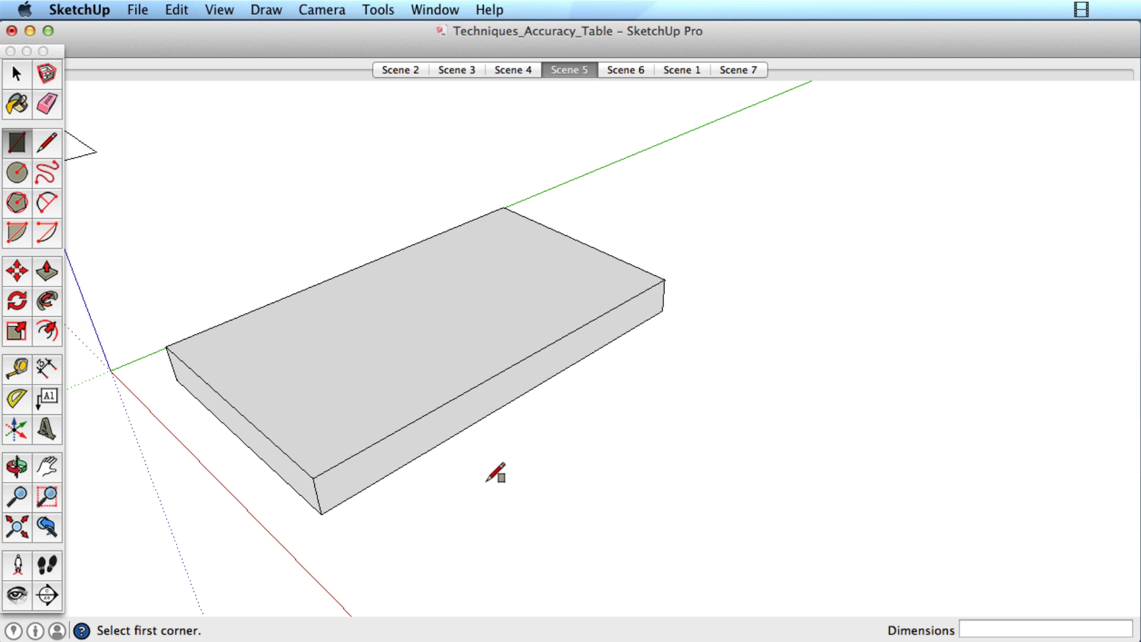
click(426, 507)
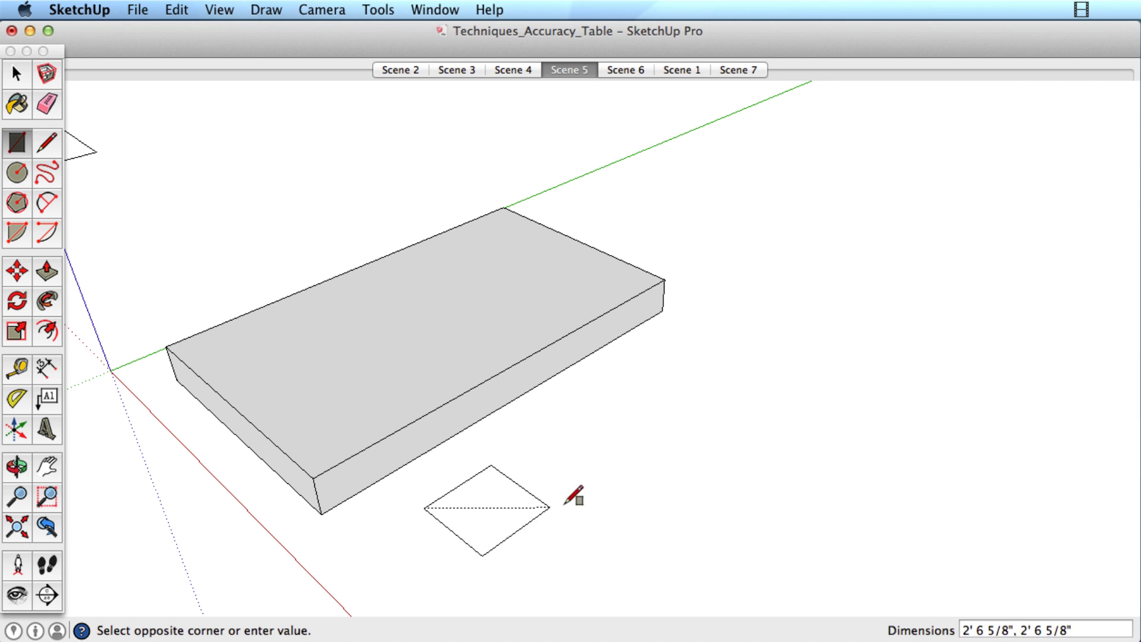
click(694, 444)
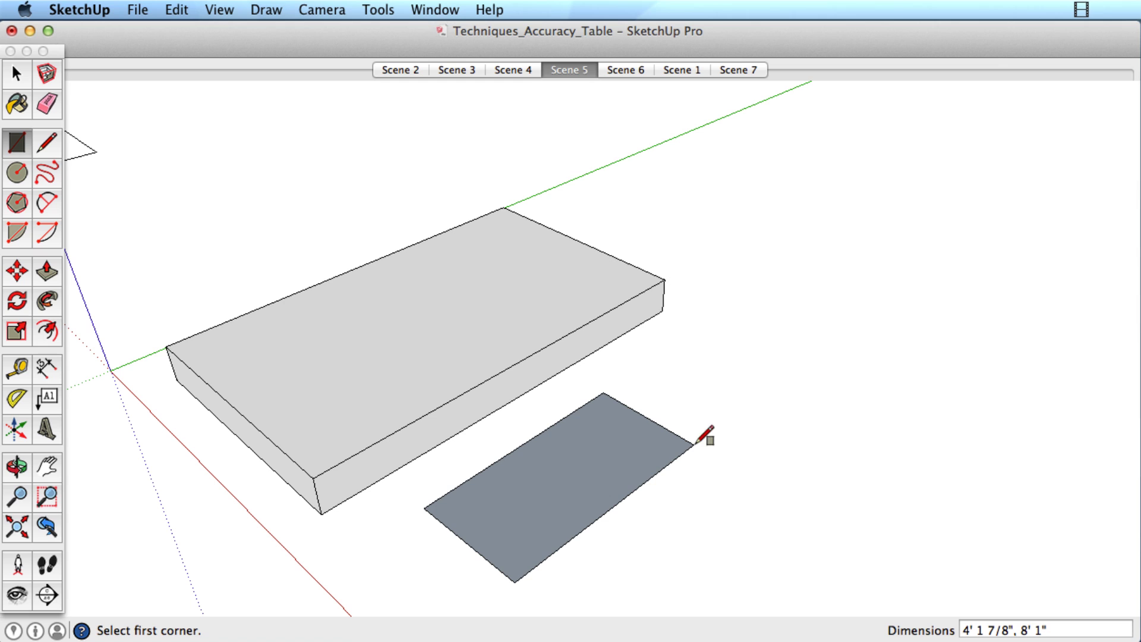
click(720, 398)
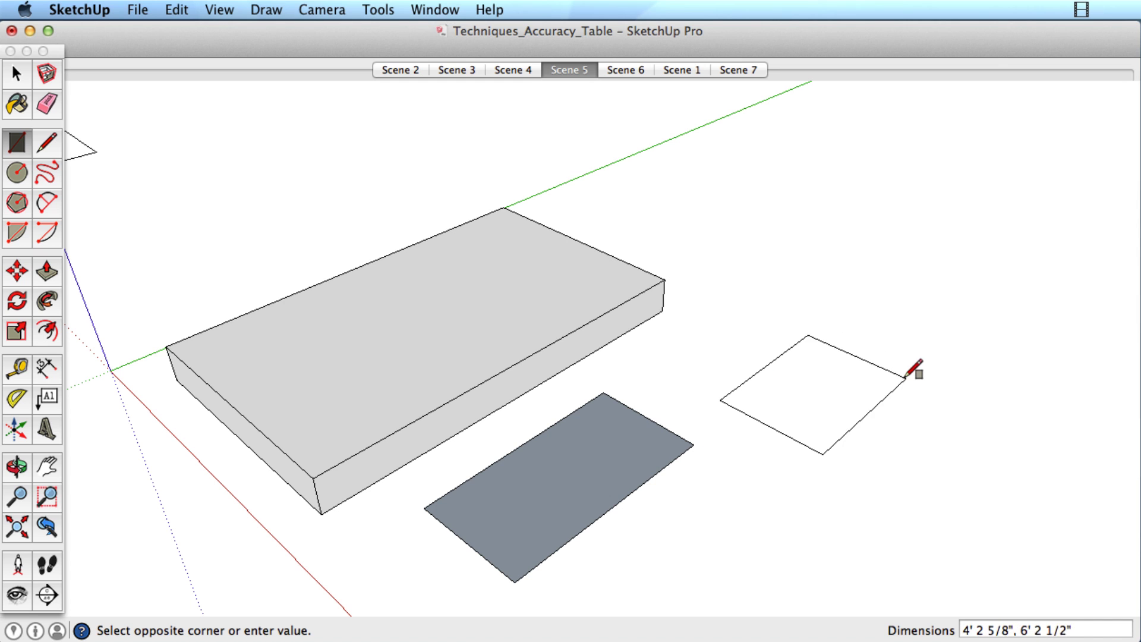
click(883, 387)
click(718, 257)
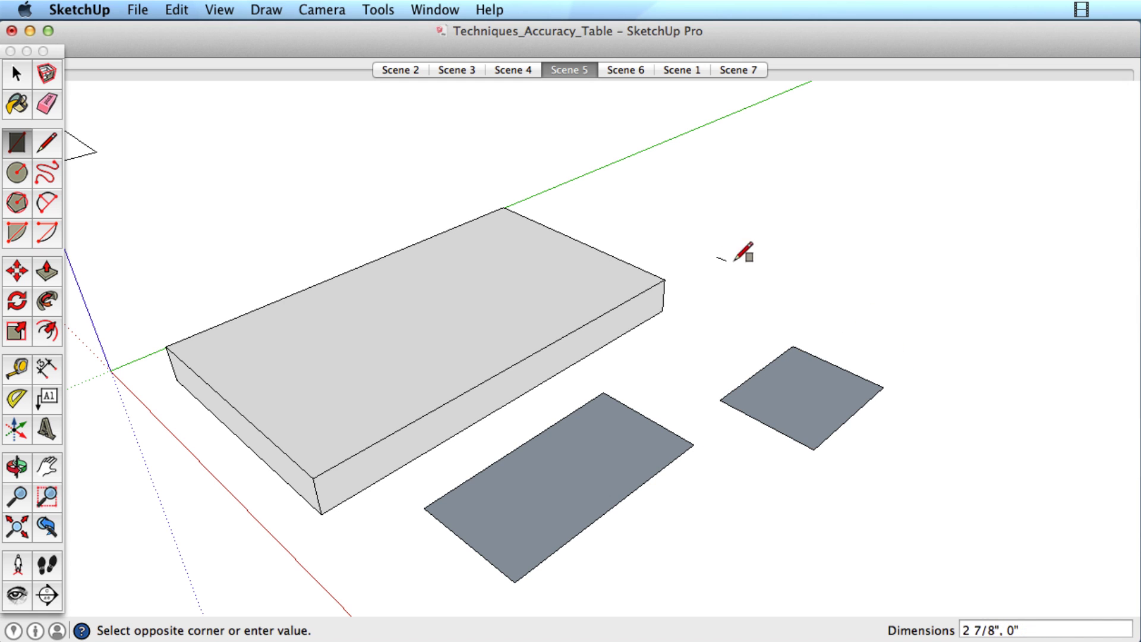
click(957, 217)
key(space)
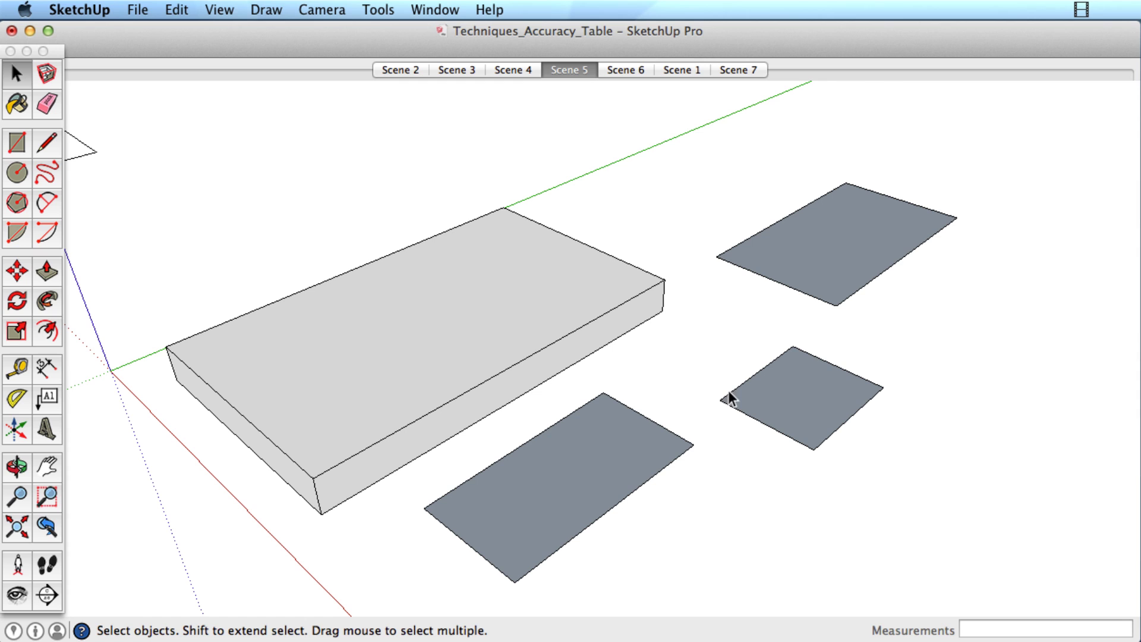
Pull the front rectangle up 1', then repeat the 1' extrusion on the other two rectangles
key(p)
click(528, 538)
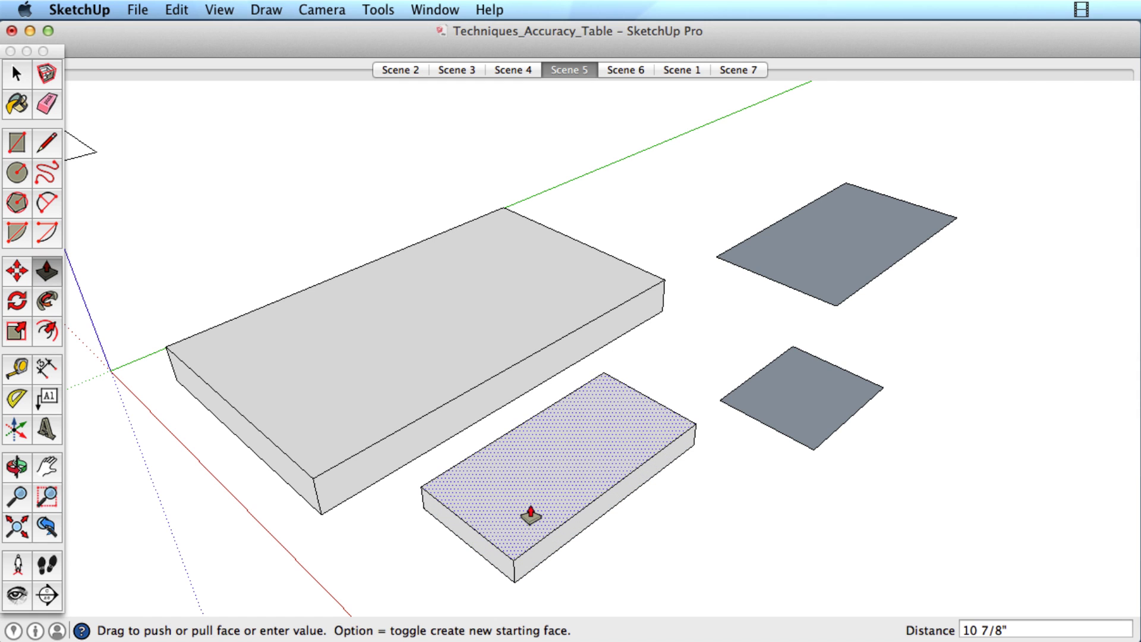
text(12)
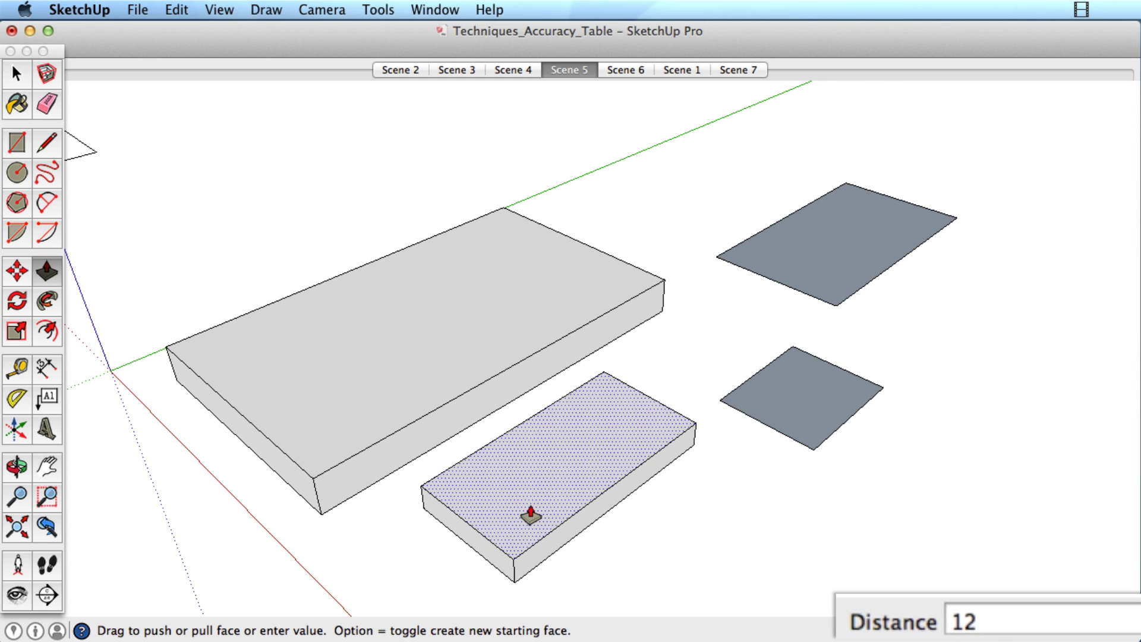
key(Return)
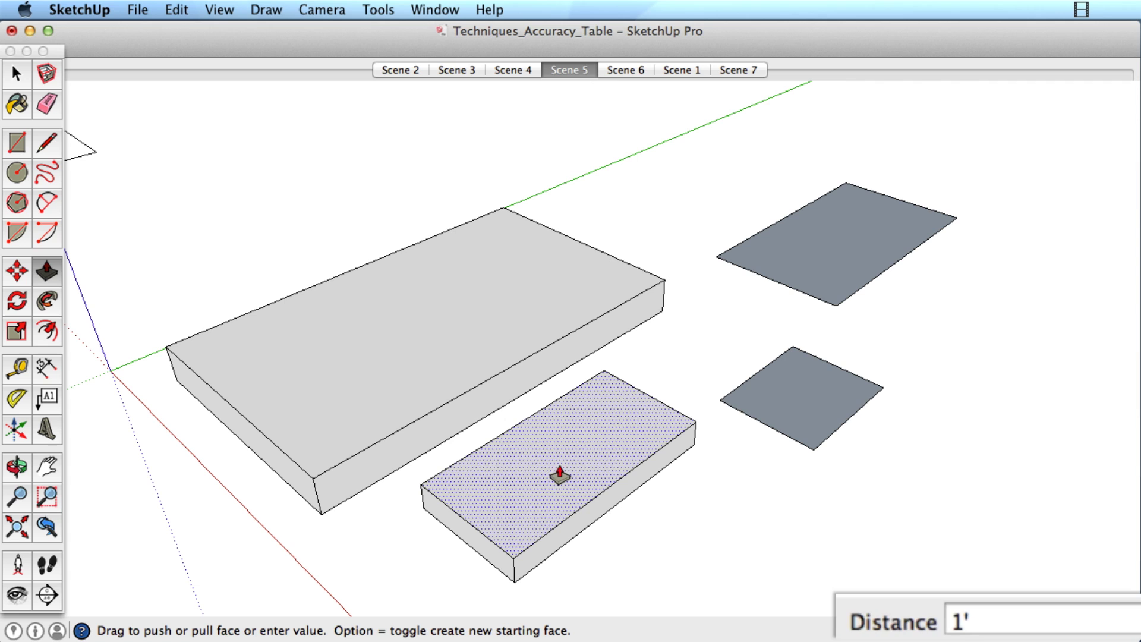
double_click(784, 409)
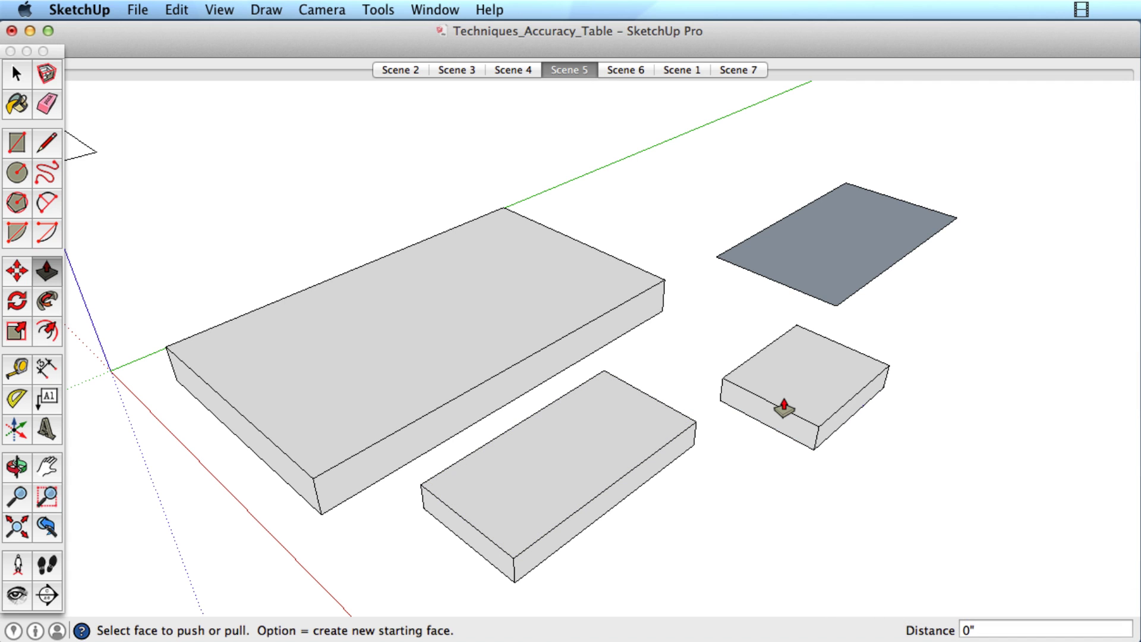
double_click(805, 256)
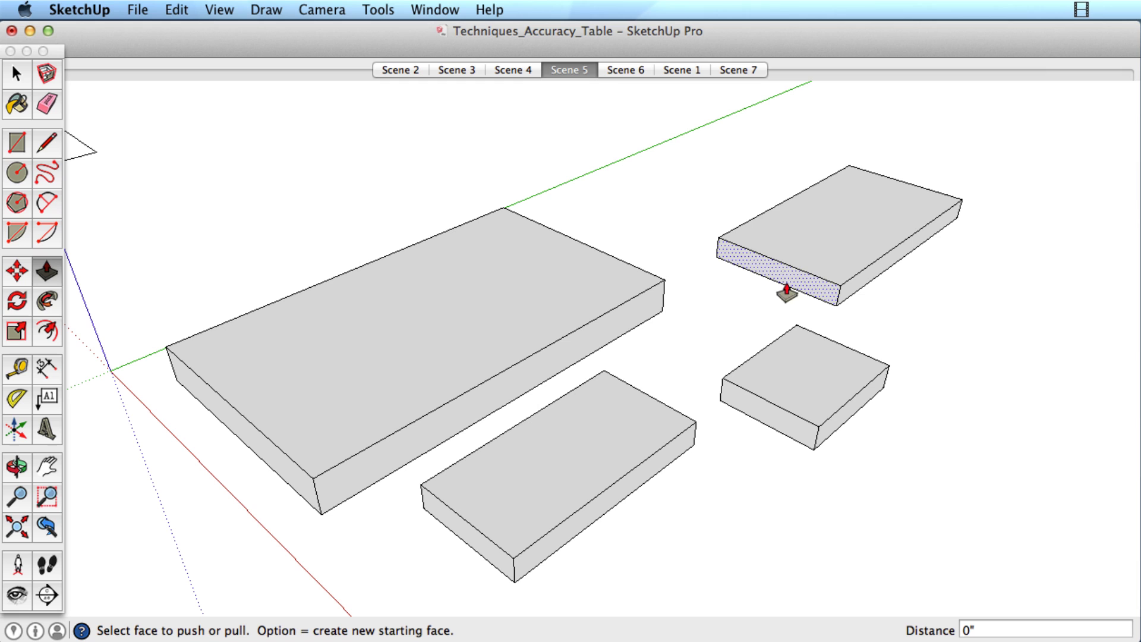
Lower the tops of the front box, small box and large board by 4 1/2"
click(504, 505)
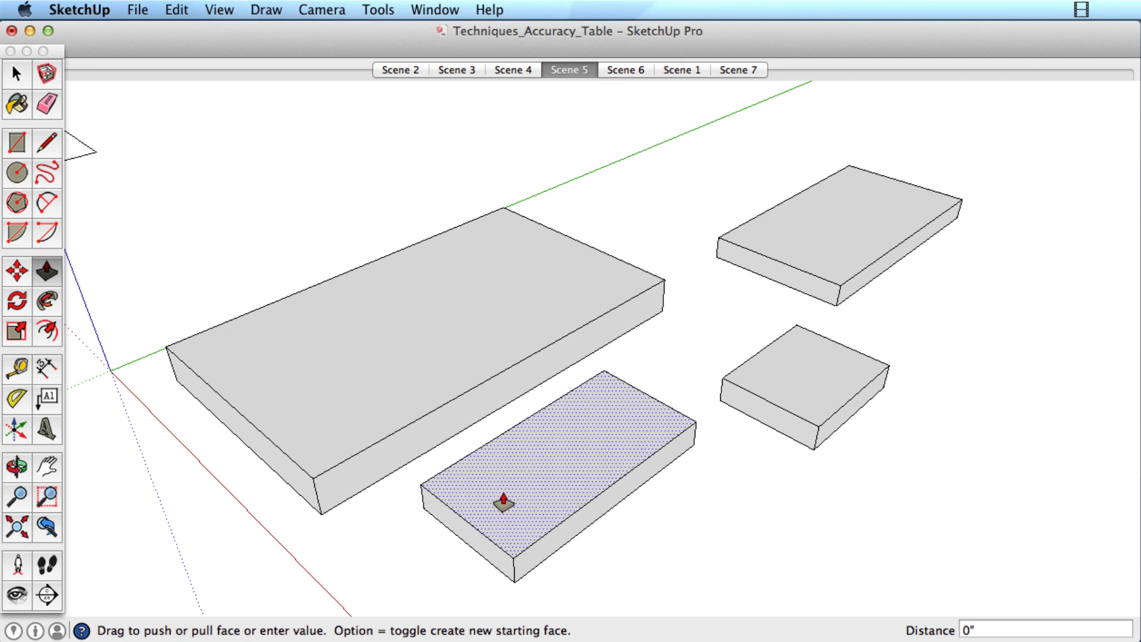
click(509, 503)
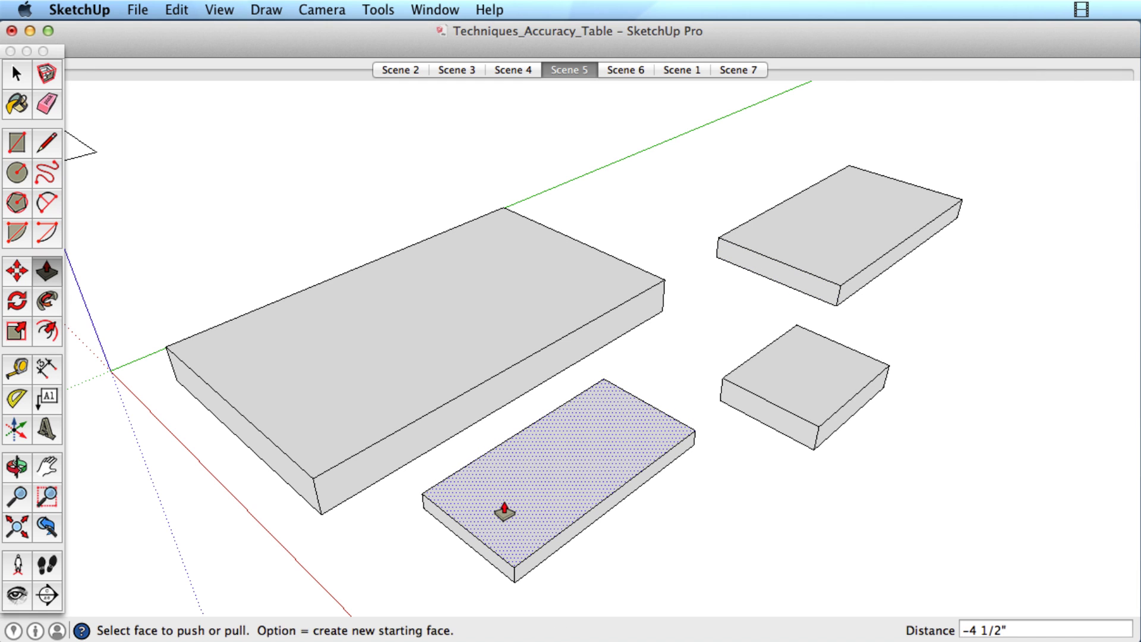
click(817, 376)
click(817, 383)
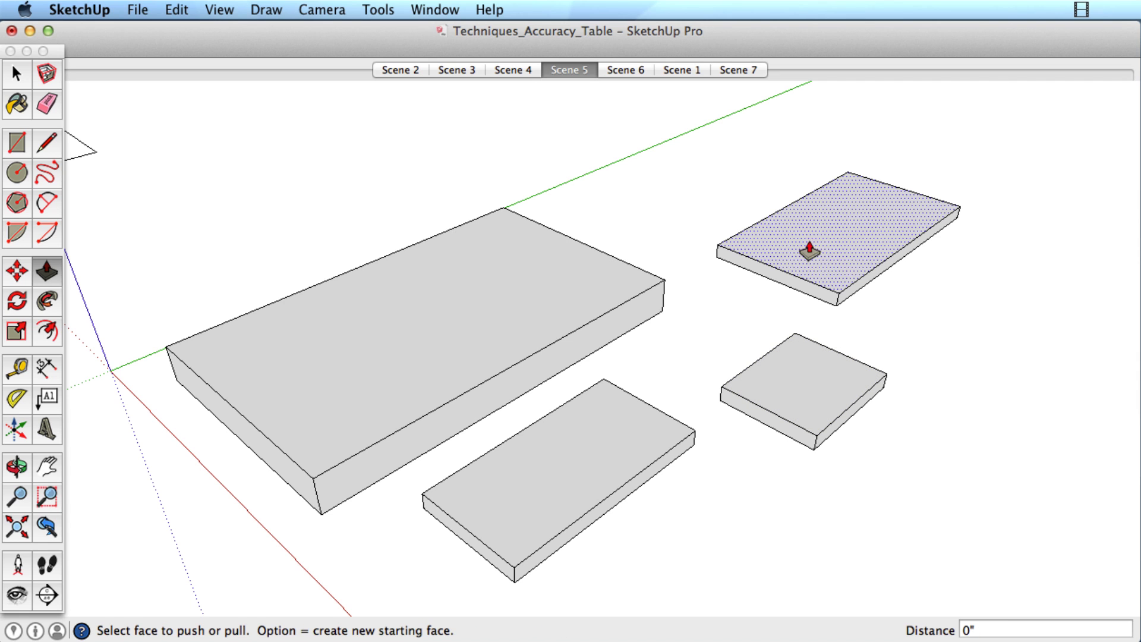
double_click(525, 303)
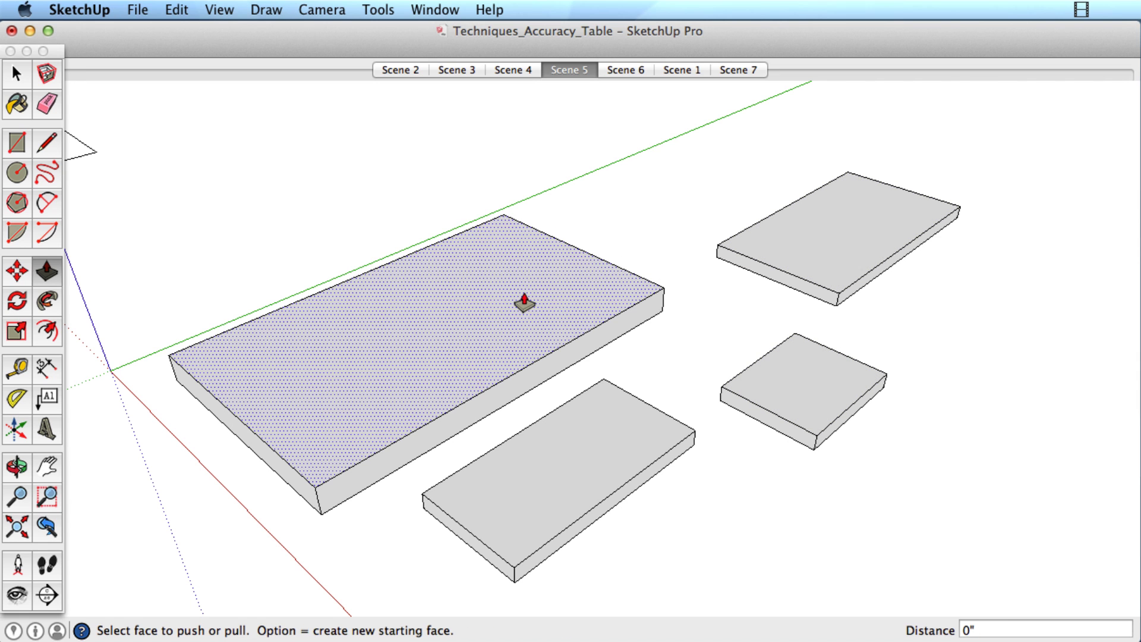
key(space)
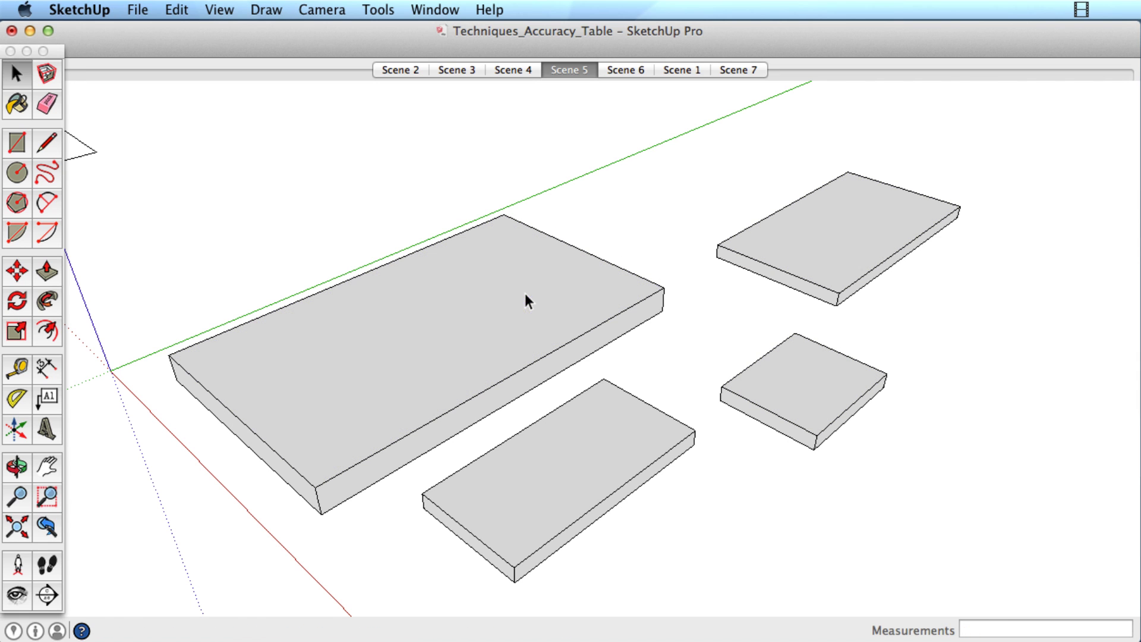
On Scene 6, offset the hexagonal prism's top 36 inward, repeat on two side faces, then select the table
click(619, 69)
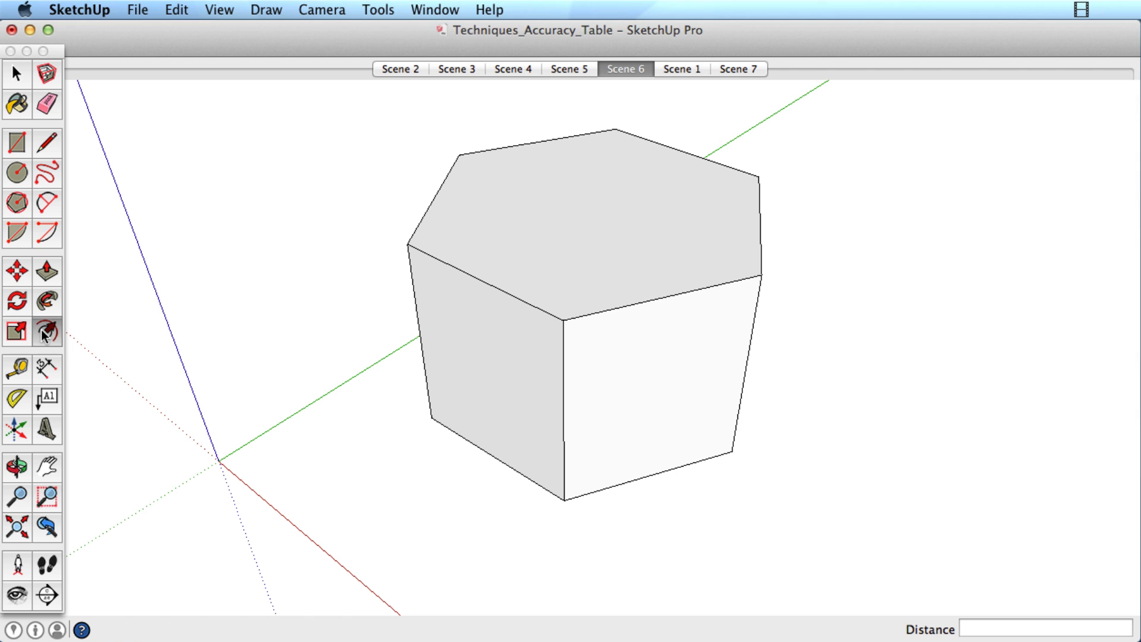
click(46, 331)
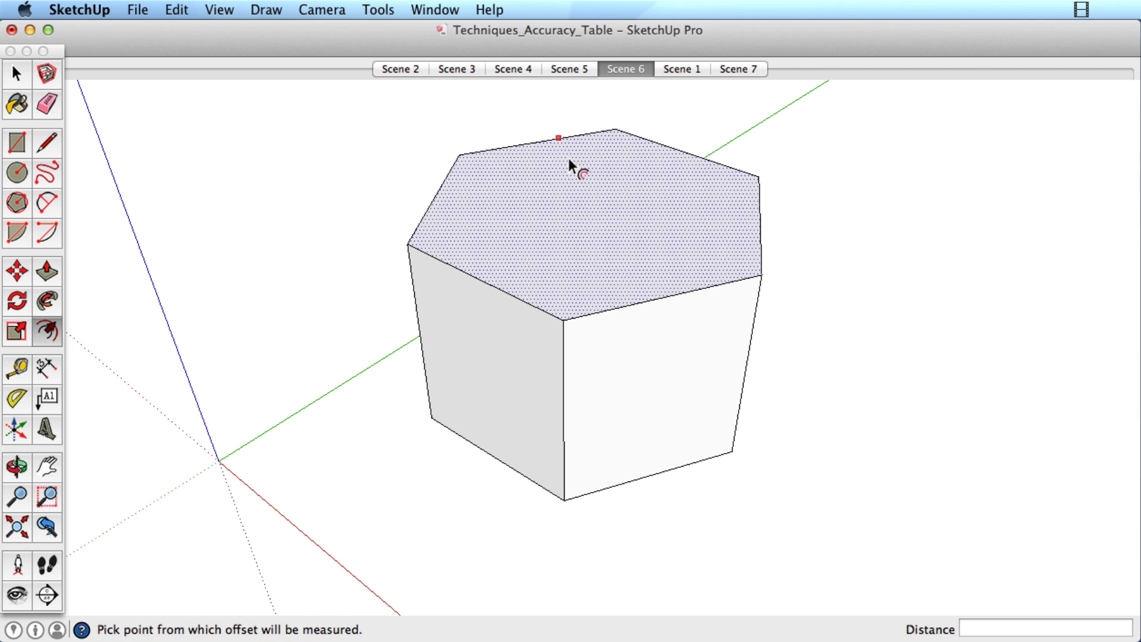
click(440, 189)
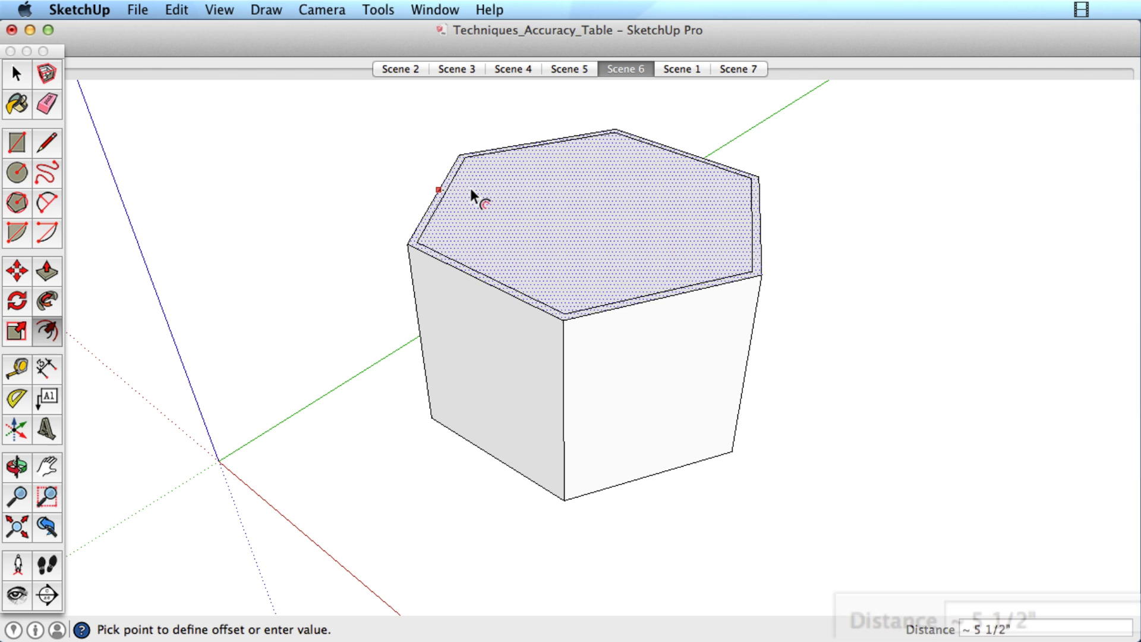
text(36)
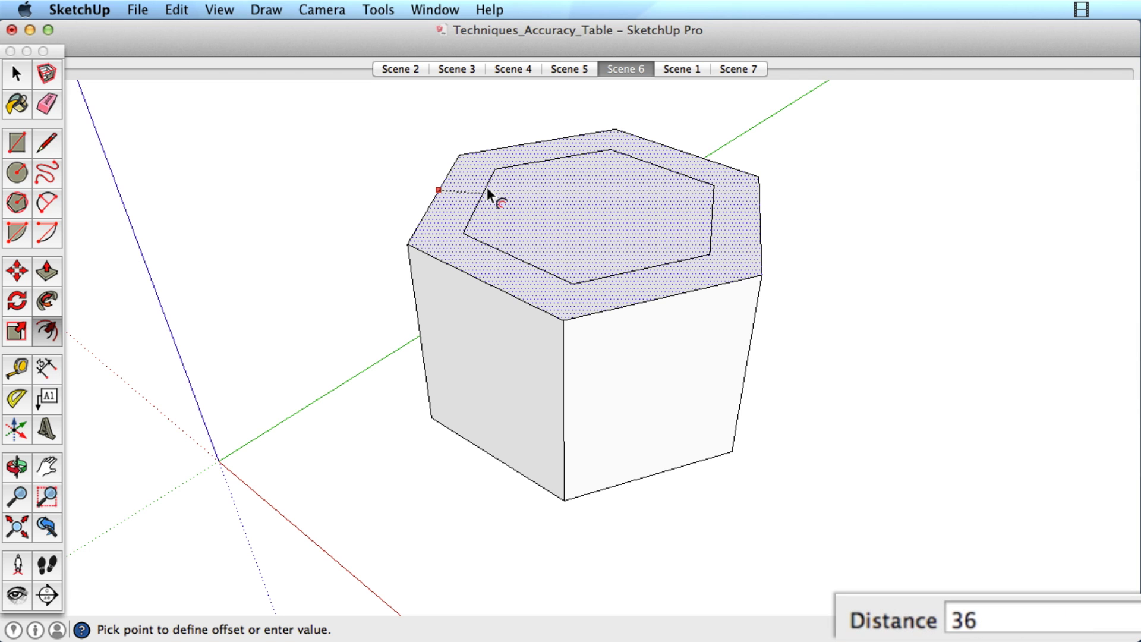
key(Return)
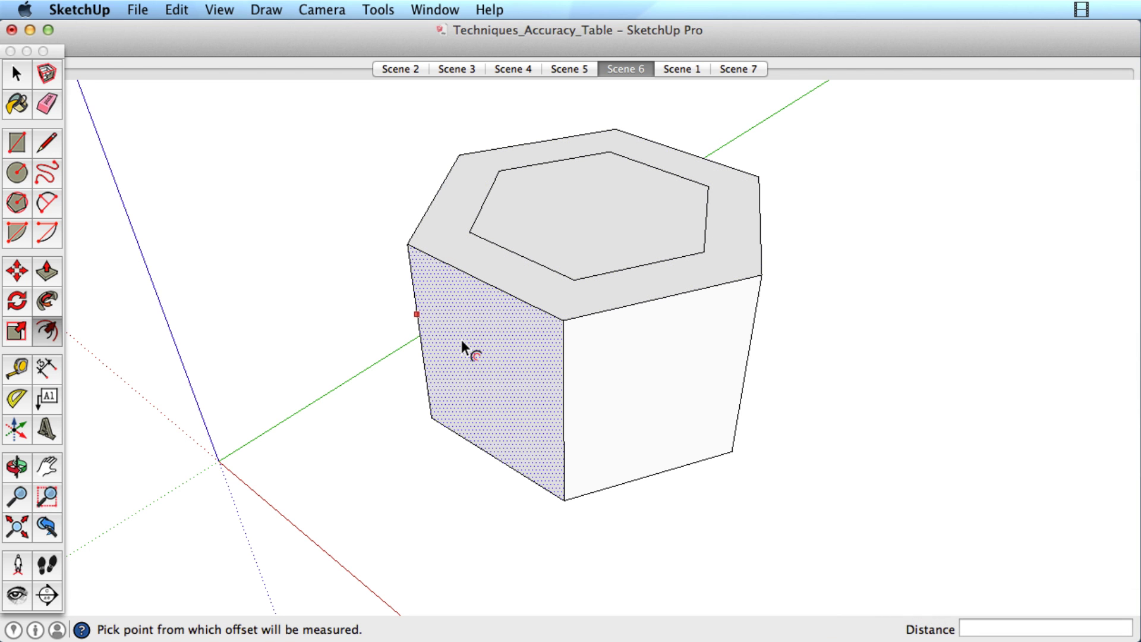
double_click(451, 316)
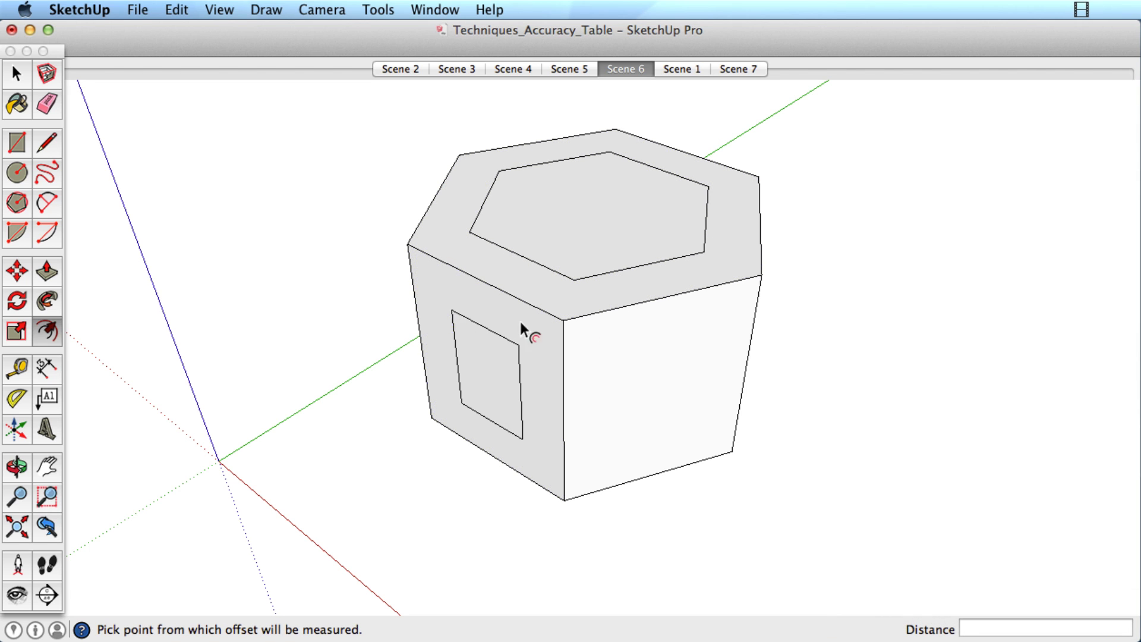
double_click(643, 343)
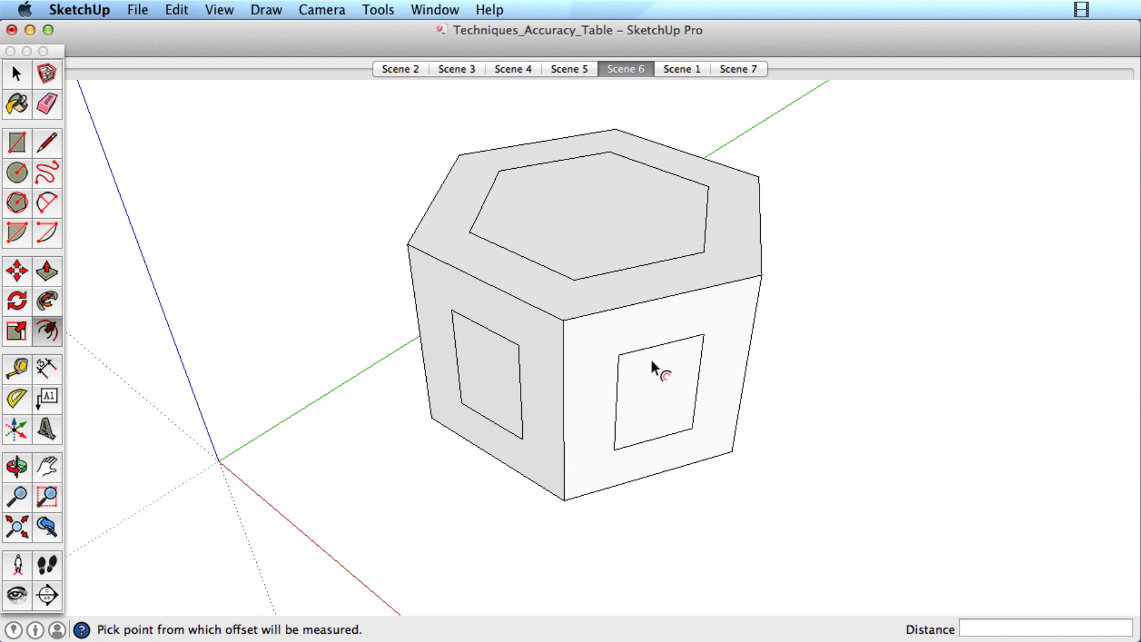
key(space)
triple_click(578, 257)
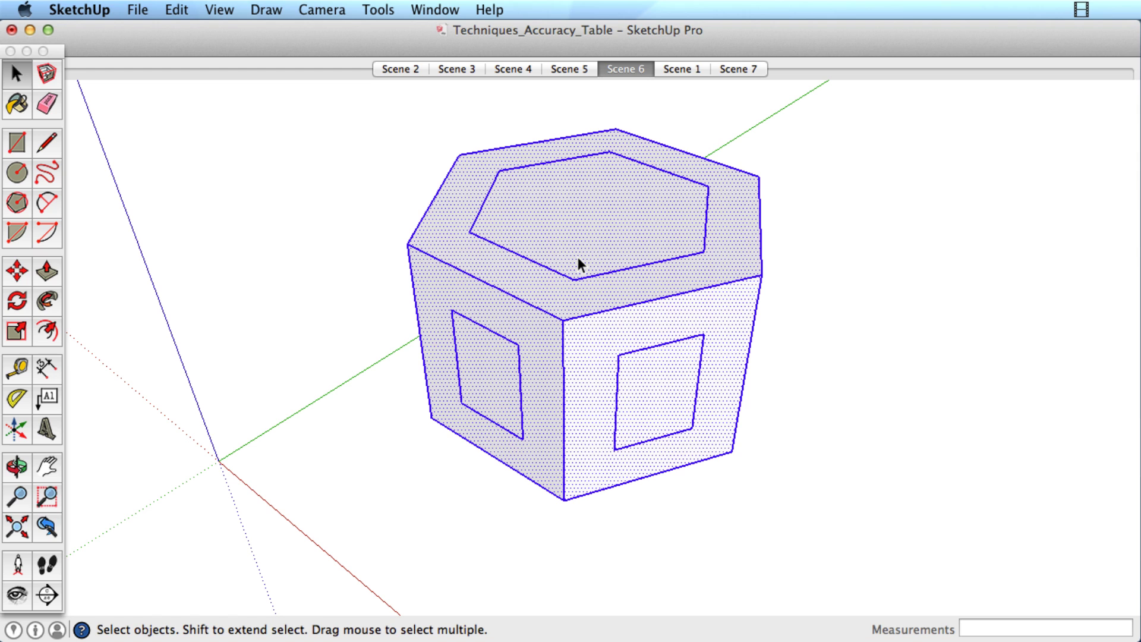
Move the hexagonal table 50 along the red axis from its top-left corner
key(m)
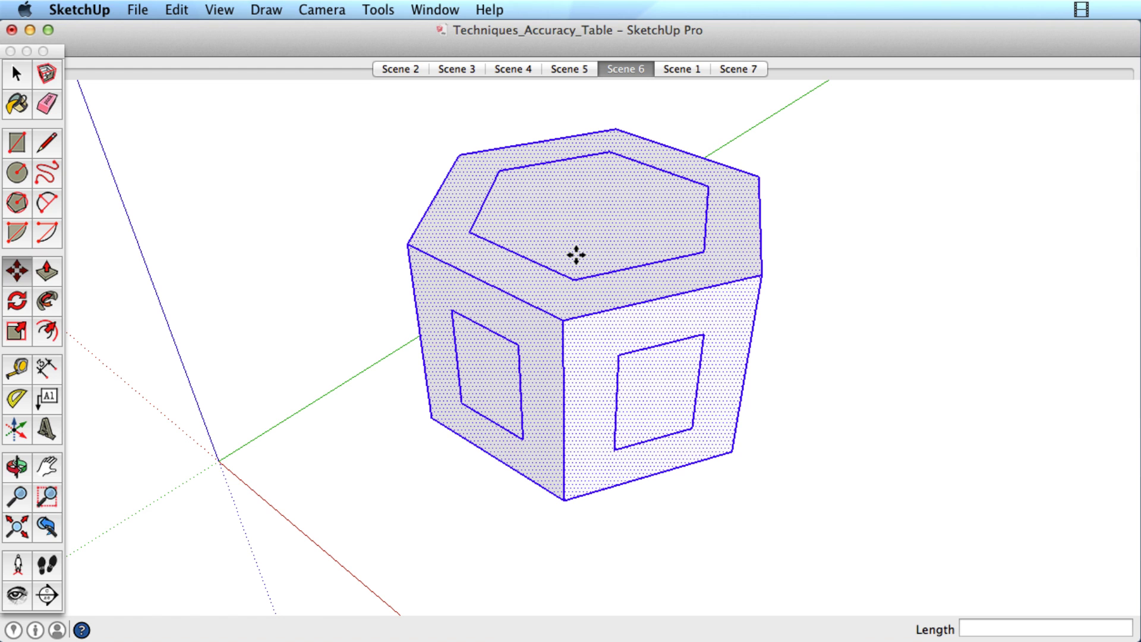
click(412, 246)
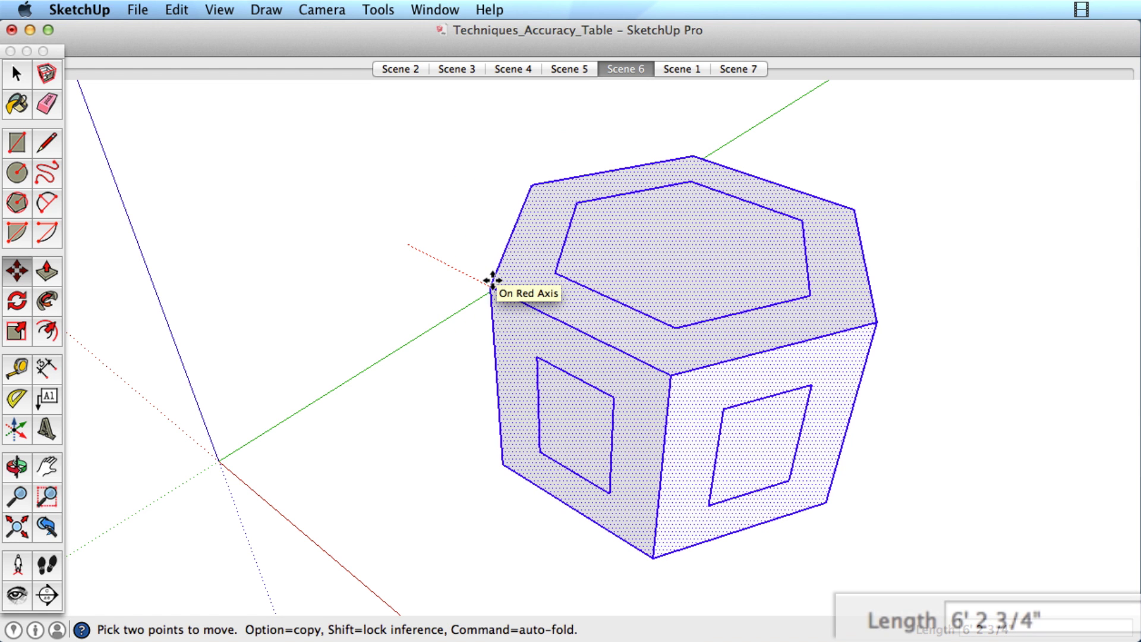
text(50)
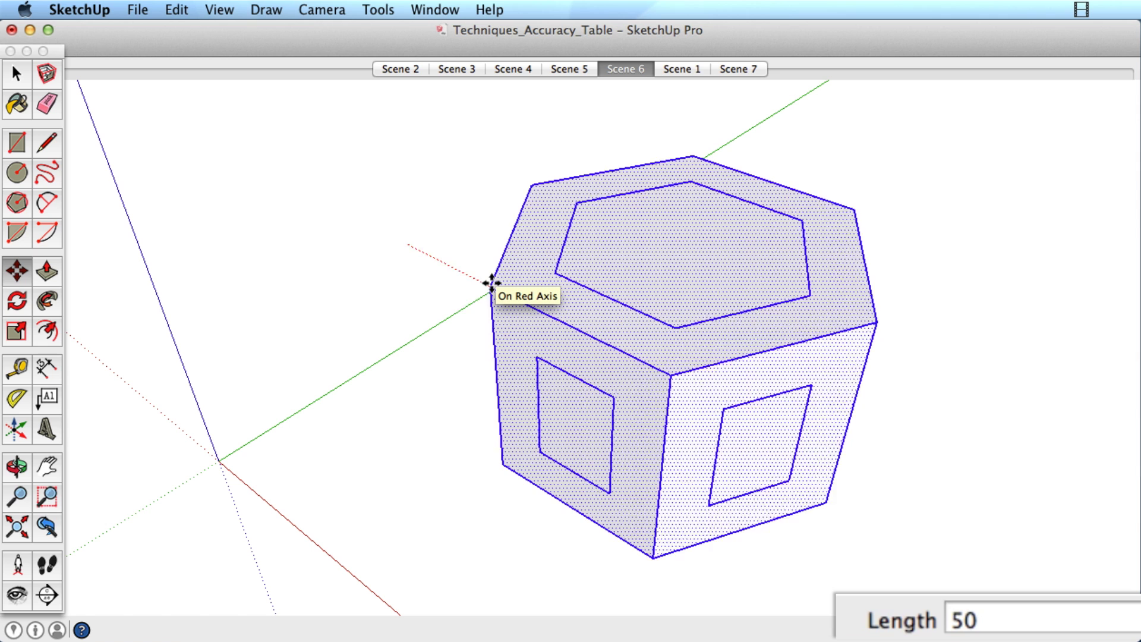
key(Return)
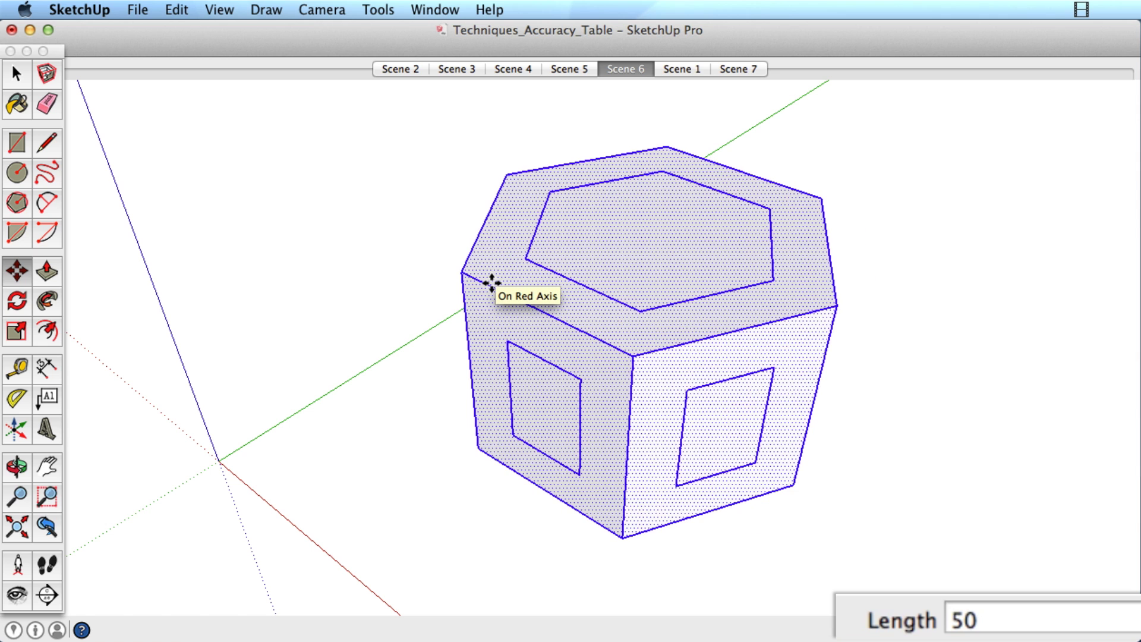
Rotate the table 45 degrees about its corner, then deselect it
click(17, 302)
click(461, 271)
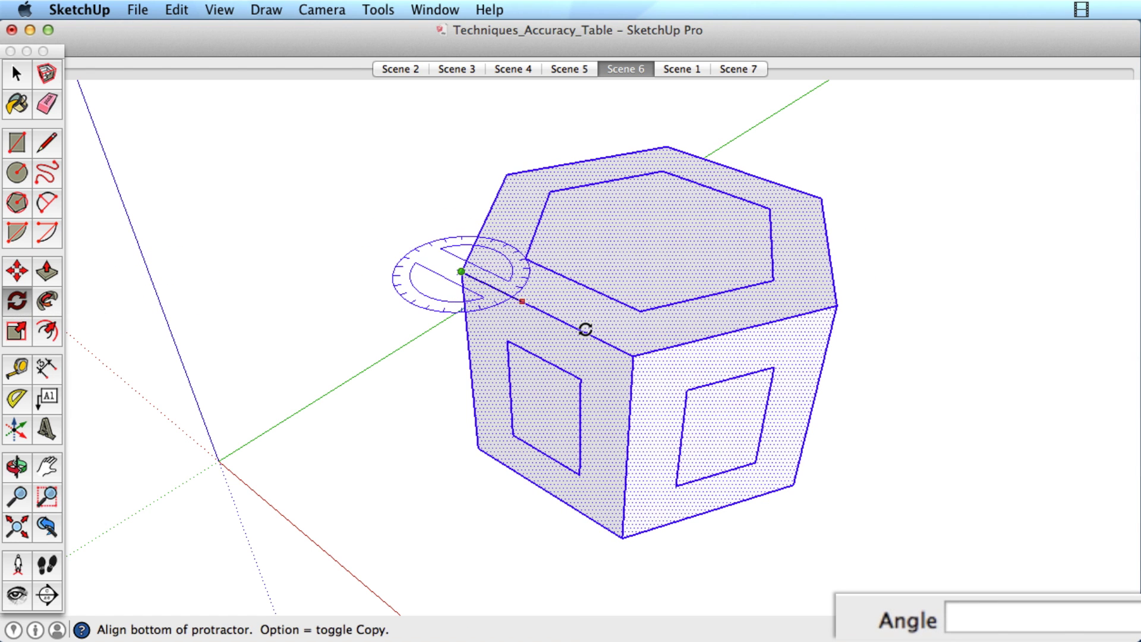
click(620, 355)
text(45)
key(Return)
key(space)
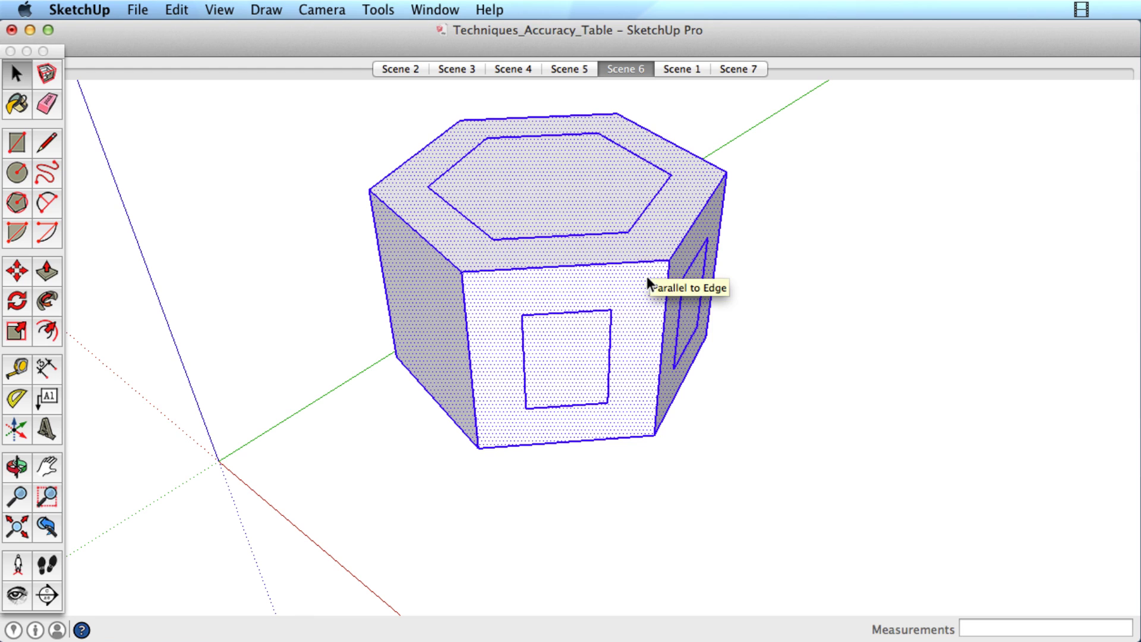
click(905, 236)
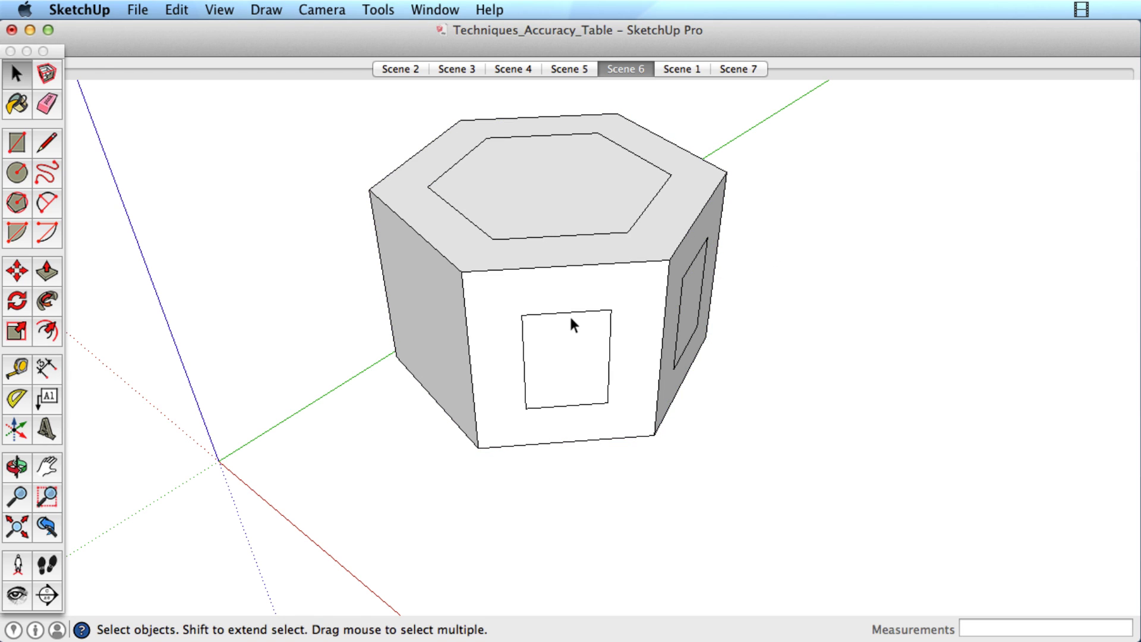
Place a guide line 48 from the hexagonal box's bottom edge, then start another guide
key(t)
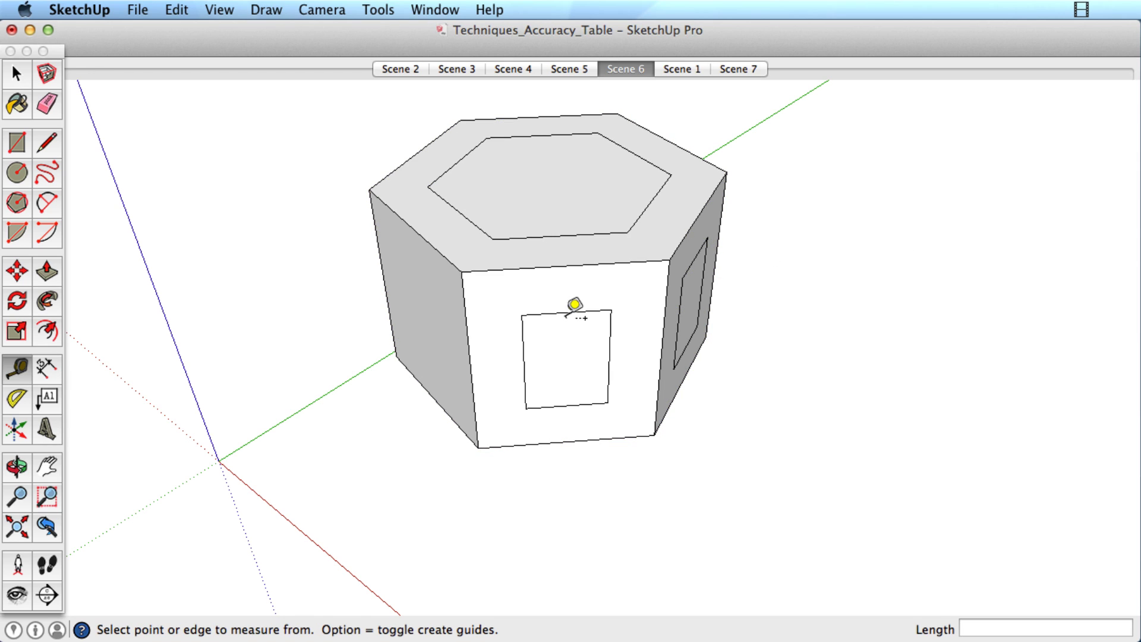
click(450, 416)
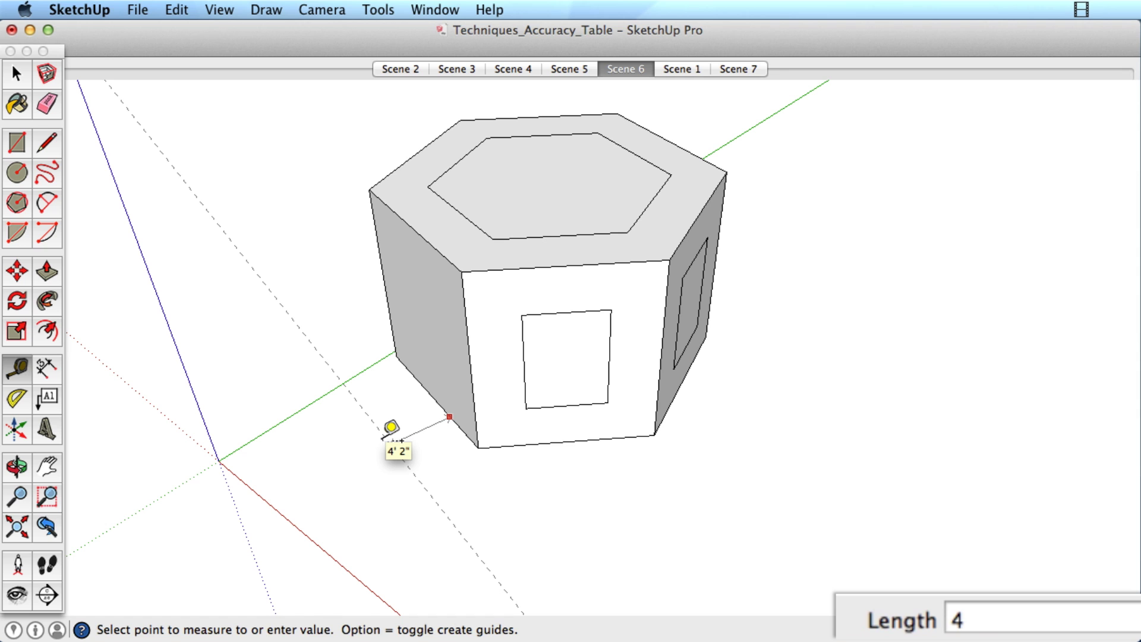
text(48)
key(Return)
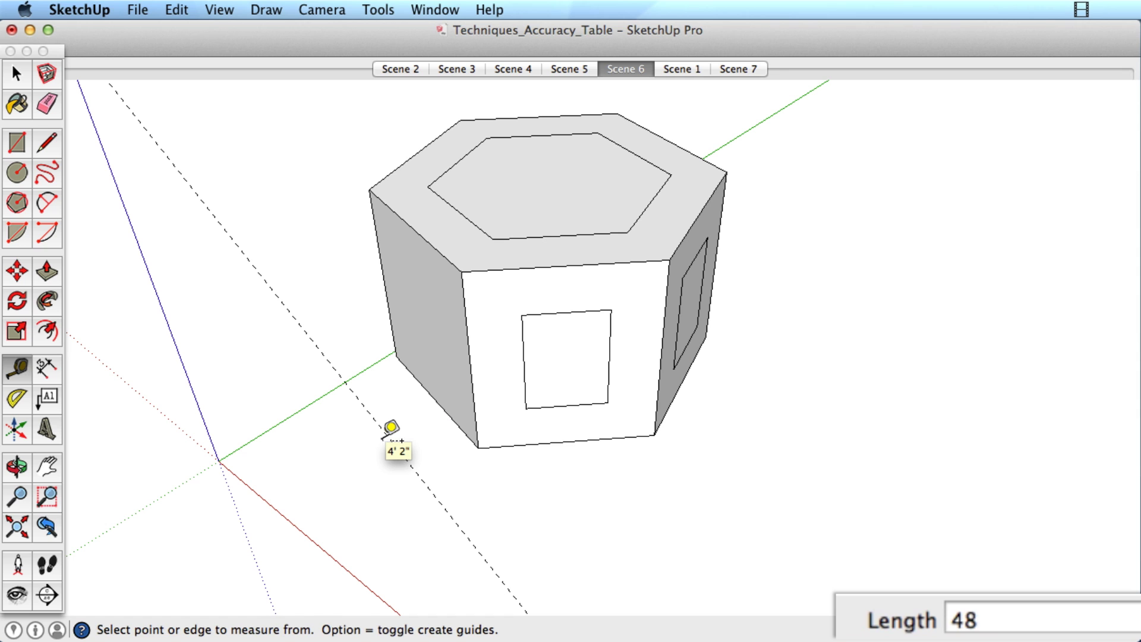
click(393, 329)
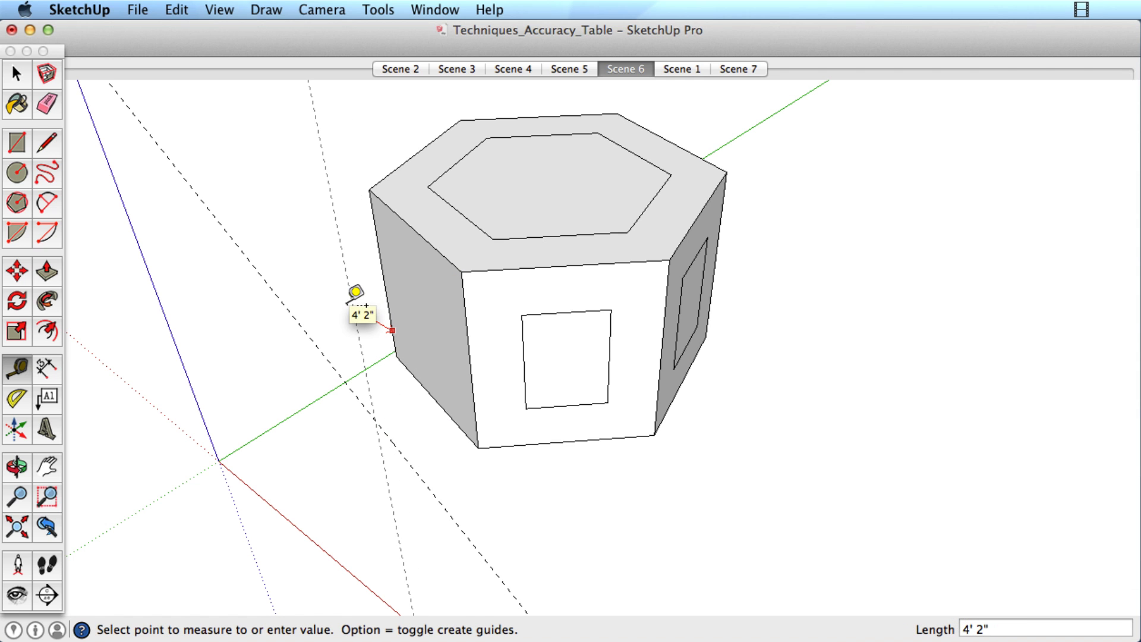
In Scene 7, place four Tape Measure guides 2 inches in from the table's underside edges
key(Page_Down)
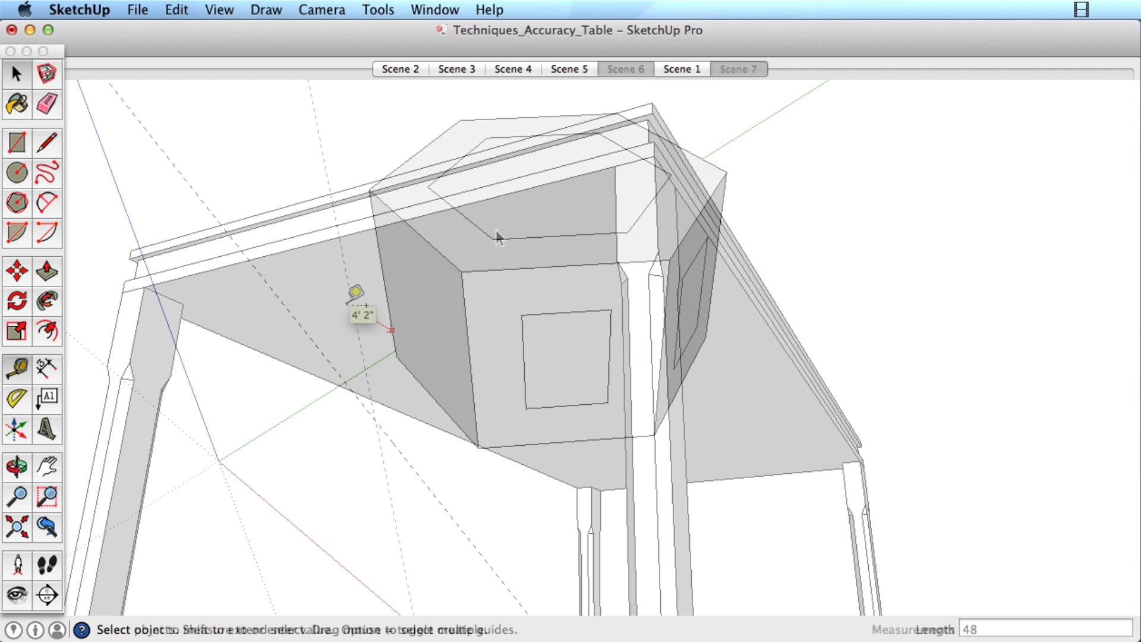
click(497, 196)
text(2)
key(Return)
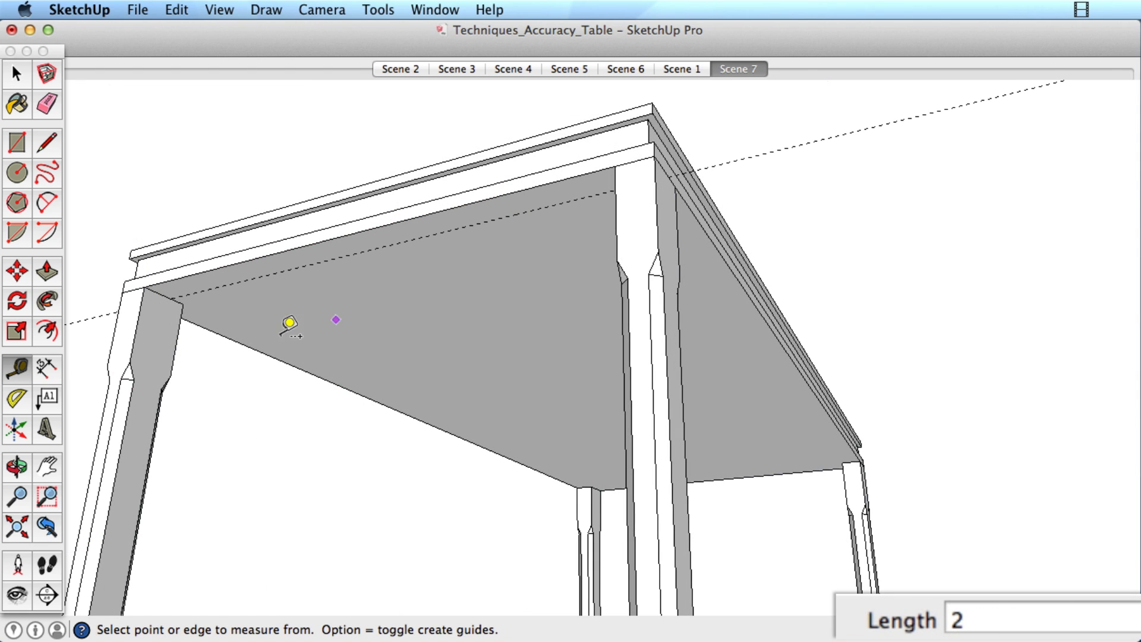
click(274, 333)
text(2)
key(Return)
click(663, 276)
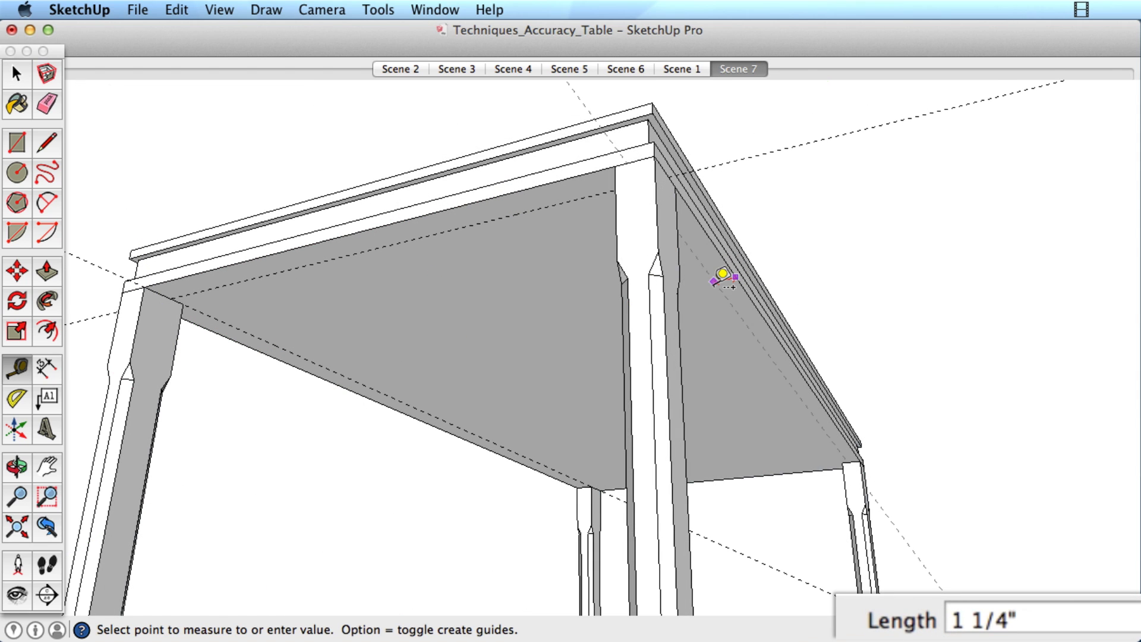
text(2)
key(Return)
click(798, 464)
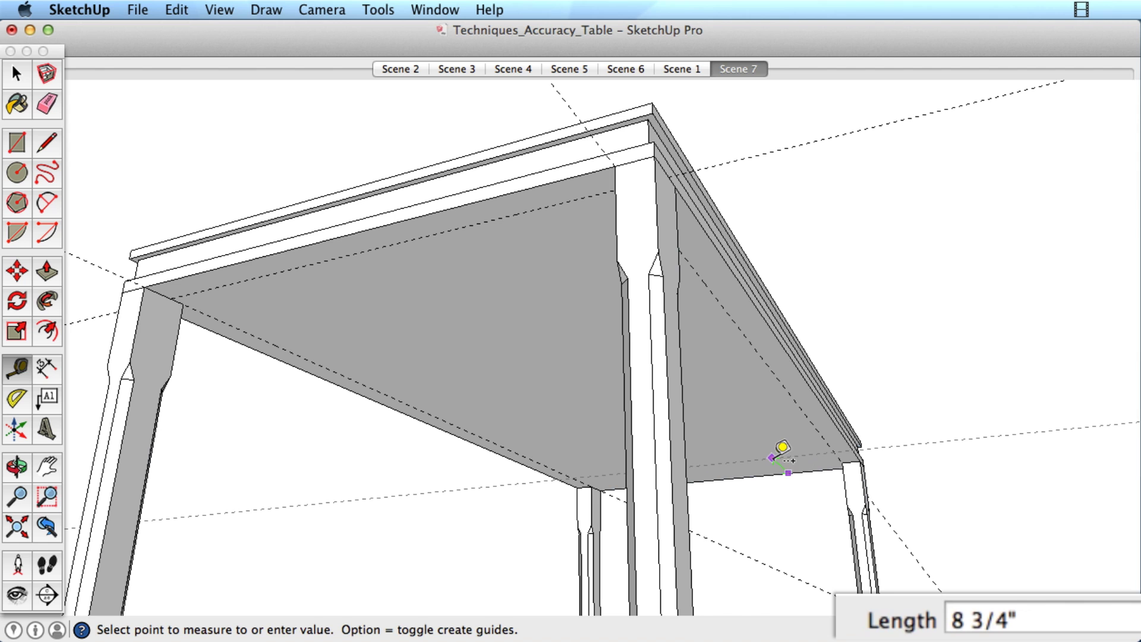
text(2)
key(Return)
key(space)
Move the table leg by its top corner so it meets the apron corner
scroll(654, 163, up, 3)
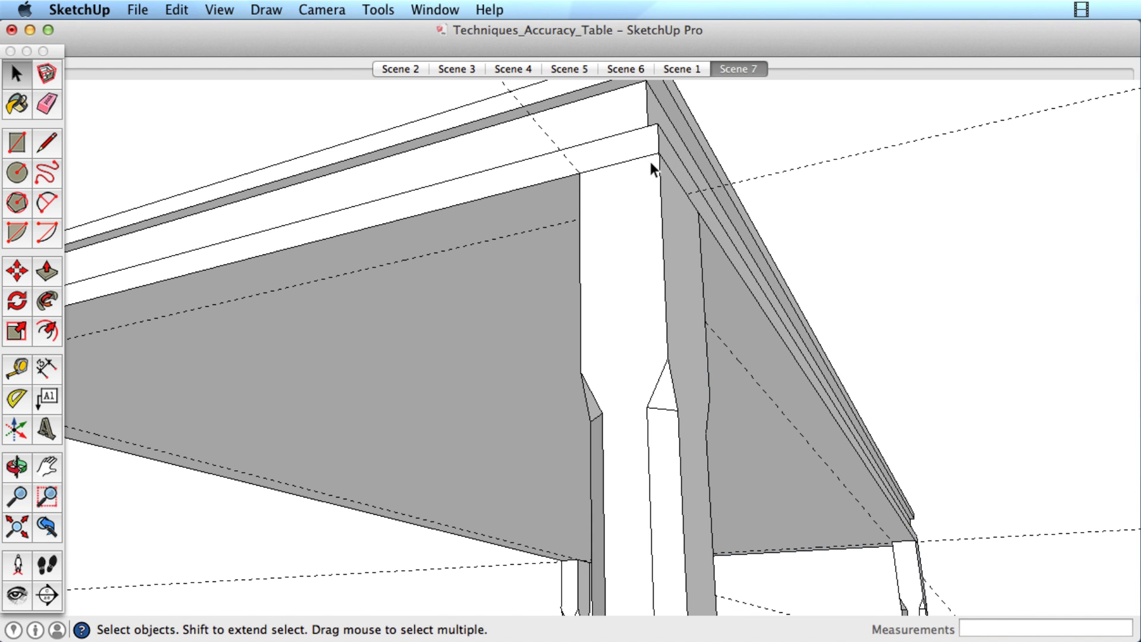
key(m)
click(665, 160)
scroll(611, 209, down, 3)
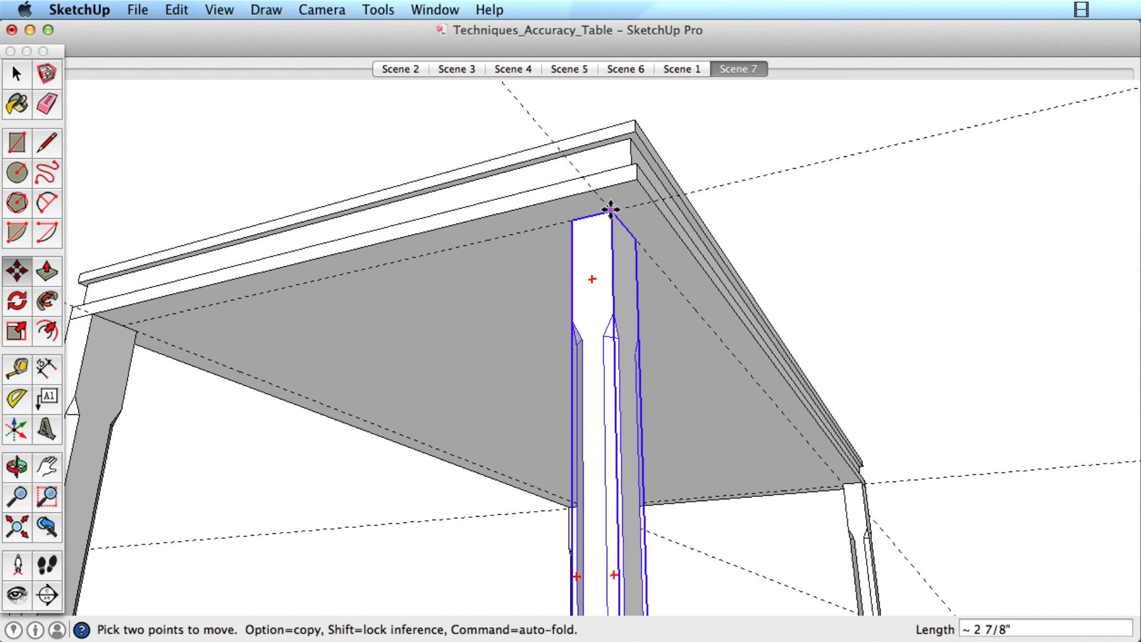
shift+middle_drag(120, 301, 354, 302)
scroll(353, 302, up, 3)
scroll(353, 302, up, 1)
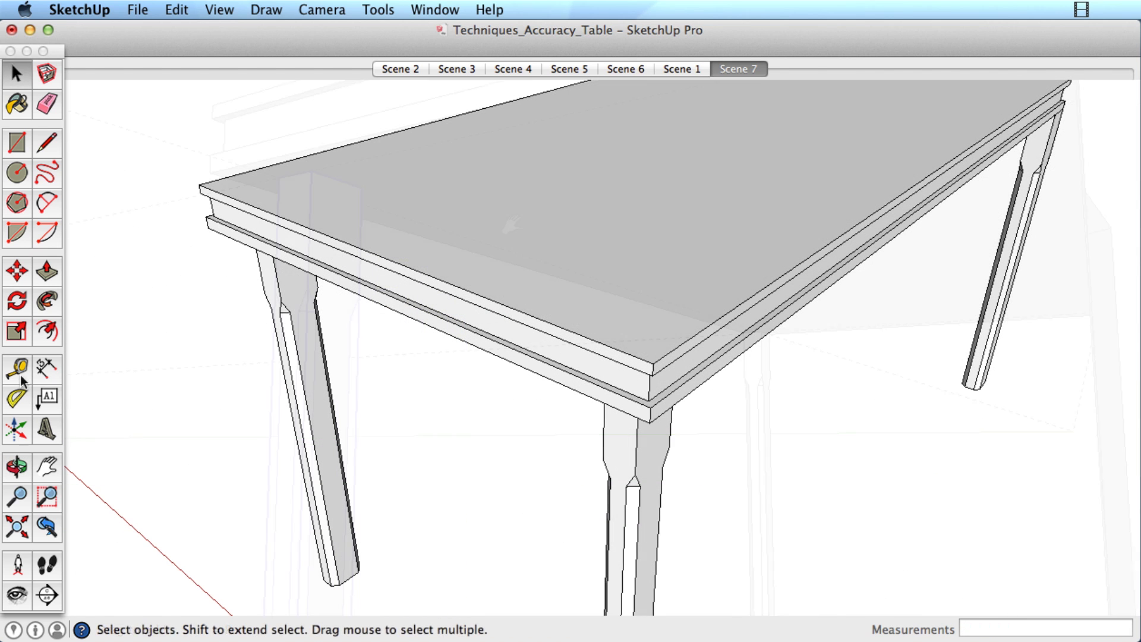
Add a 12-inch guide from the front leg's top corner
key(t)
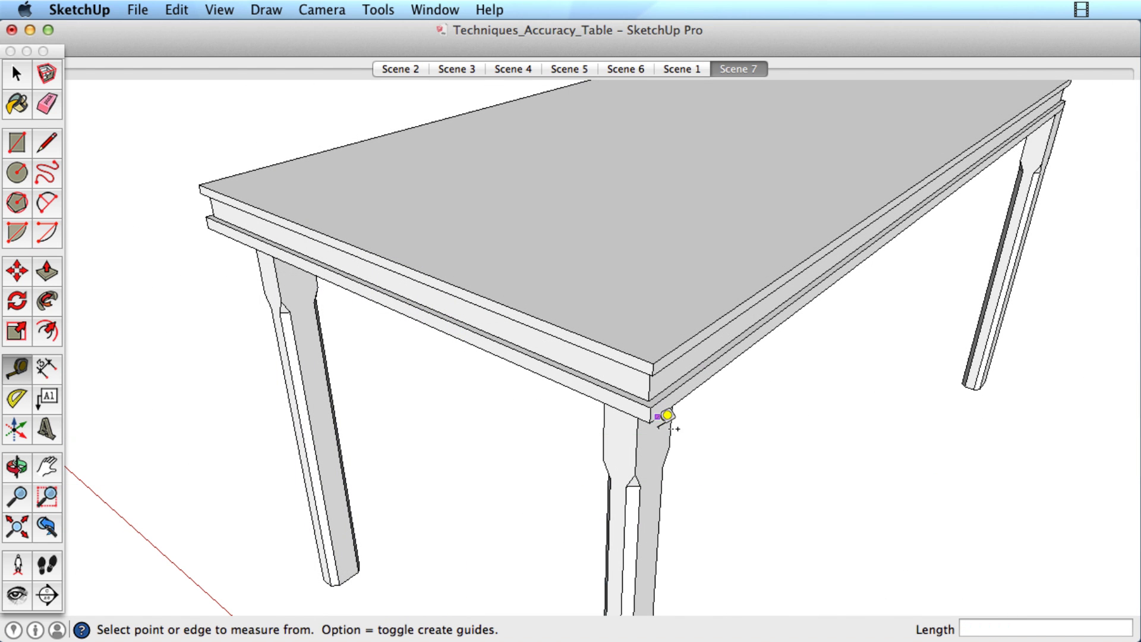
click(649, 423)
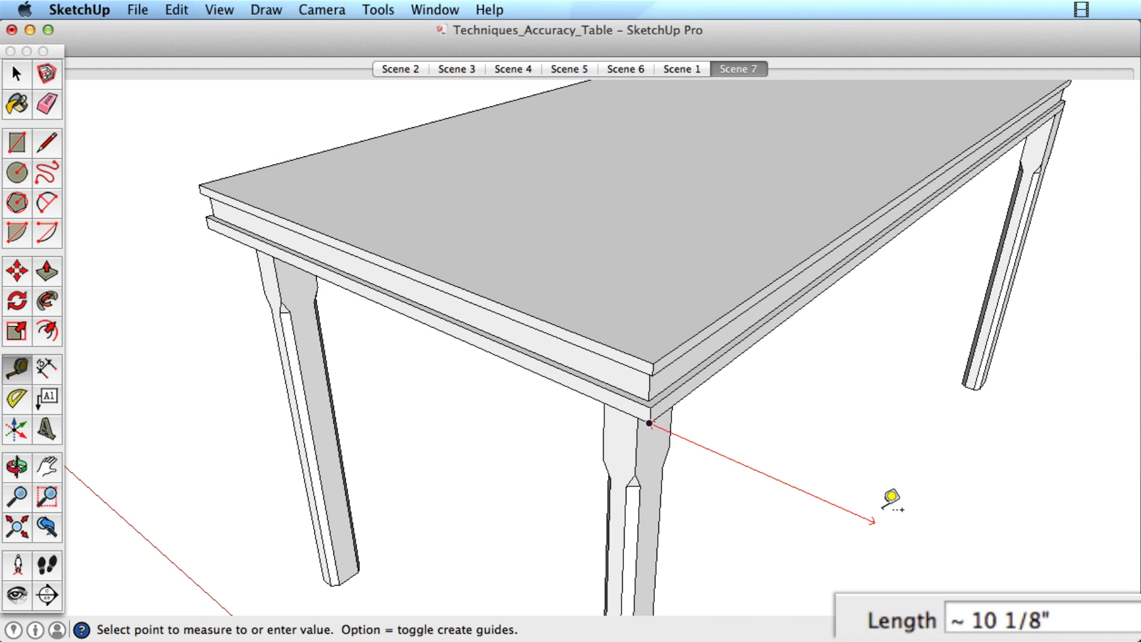
text(12)
key(Return)
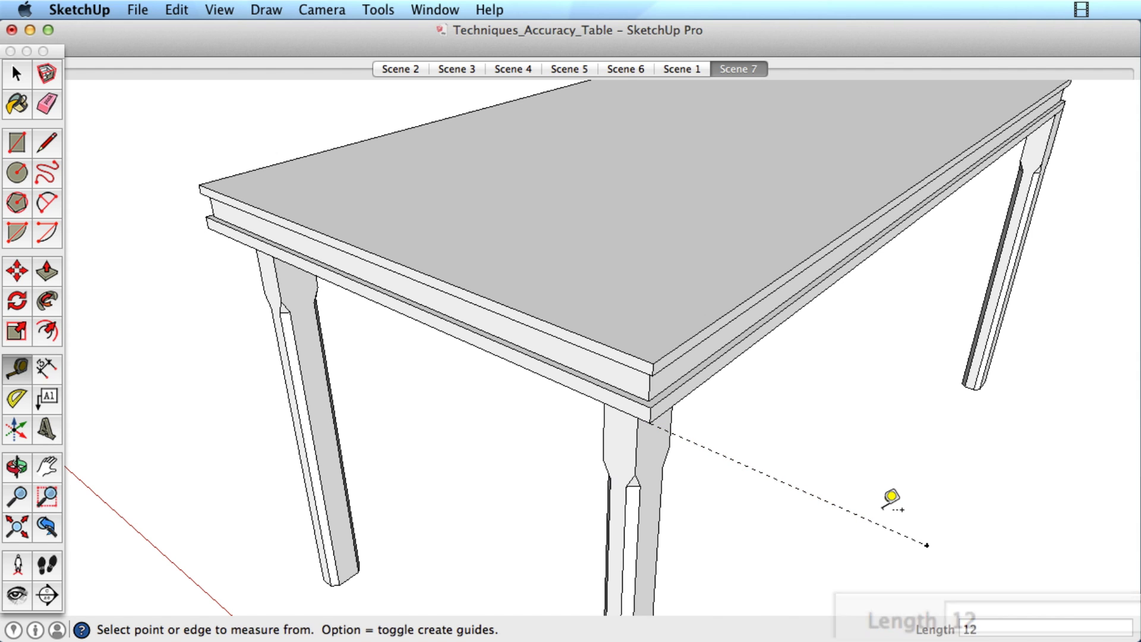
key(space)
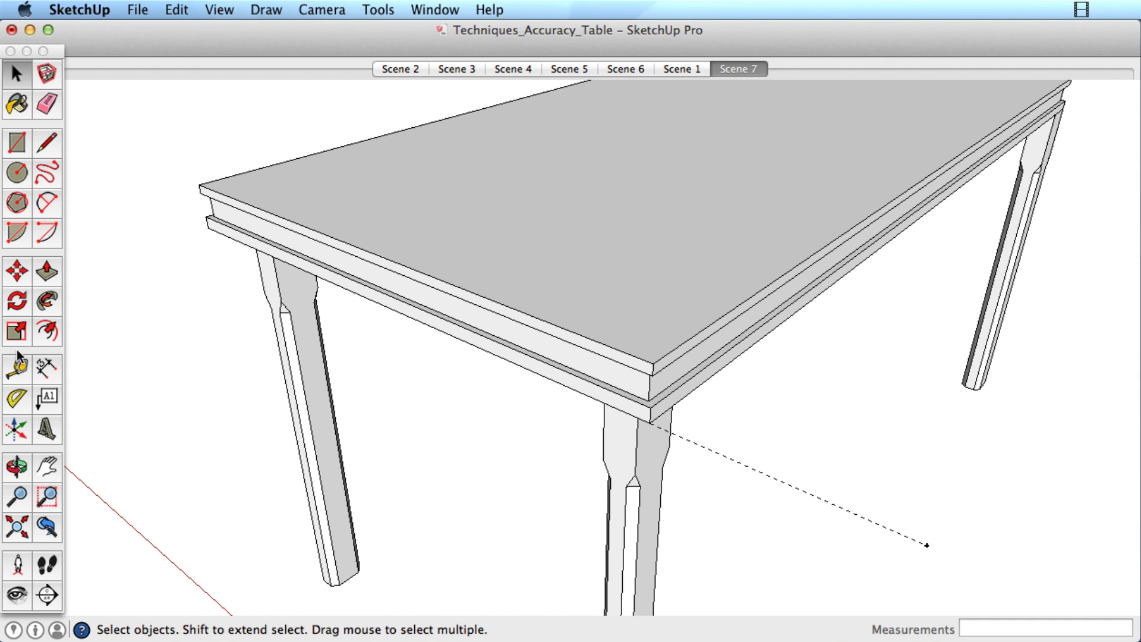
Add a 45° Protractor guide at the tabletop's front corner, measured from its edge
click(14, 405)
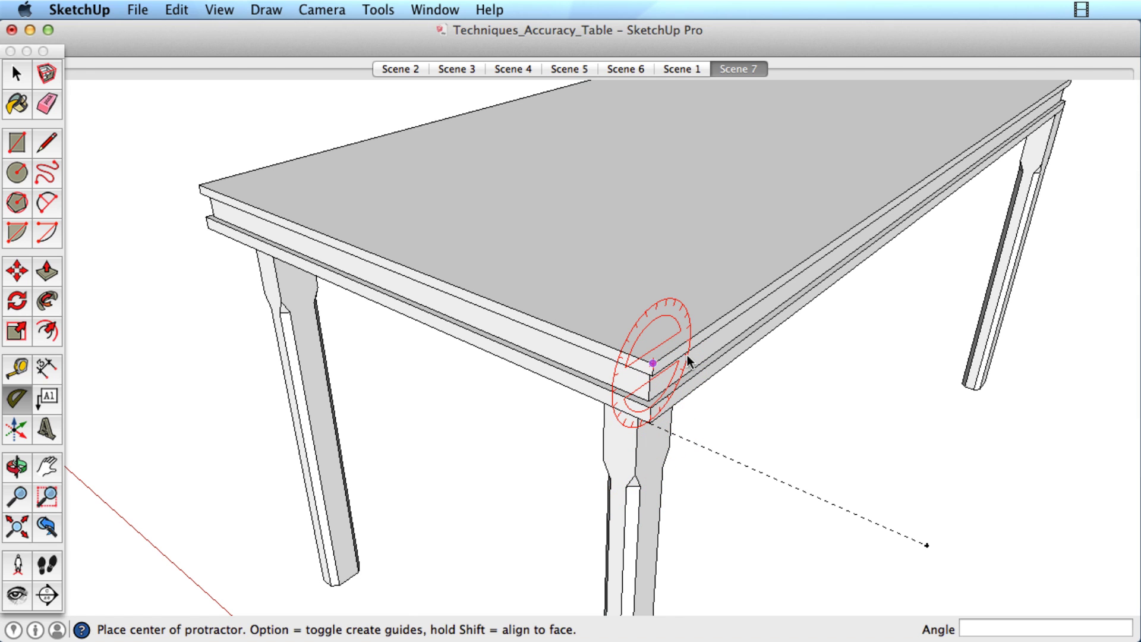
click(687, 357)
click(767, 283)
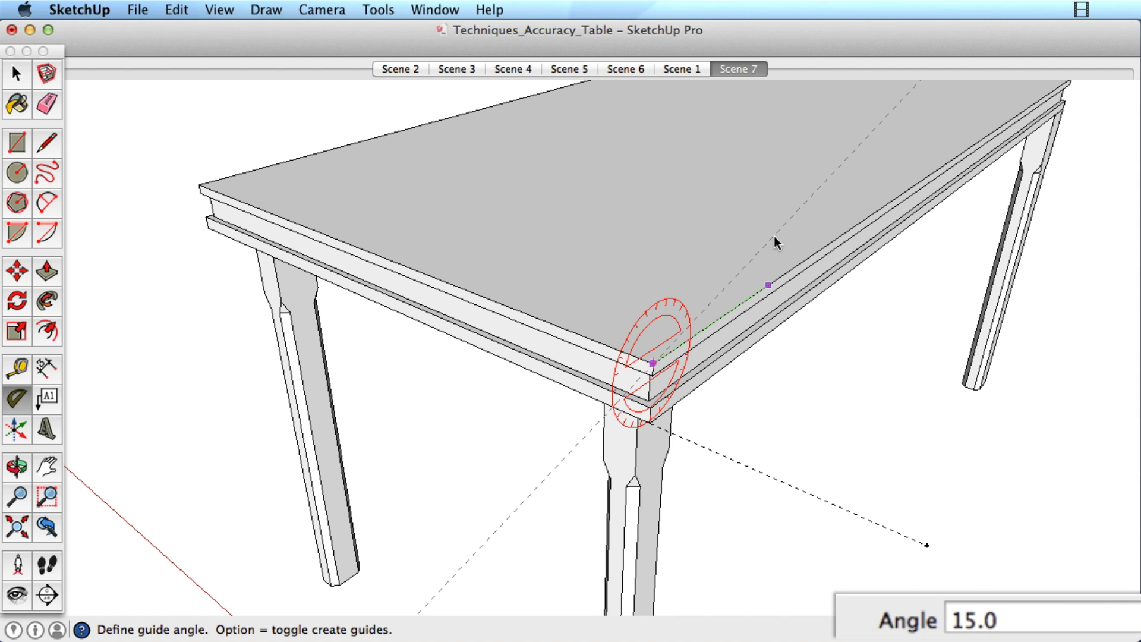
text(45)
key(Return)
key(space)
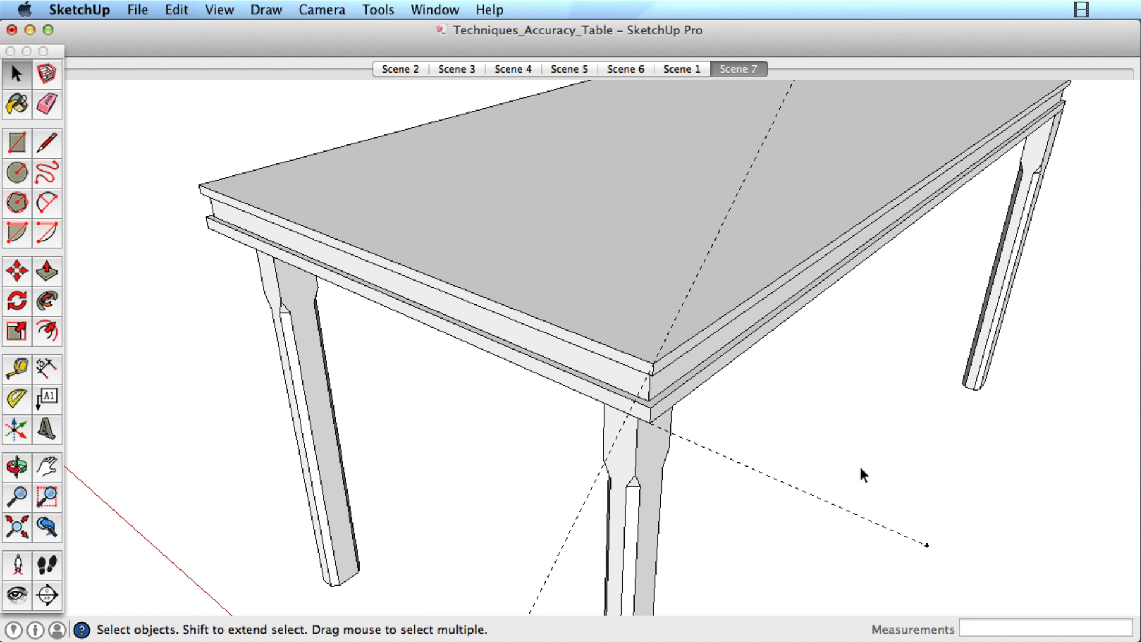
key(o)
drag(862, 474, 887, 477)
Add a 3' dimension across the tabletop between its left and front corners
click(47, 368)
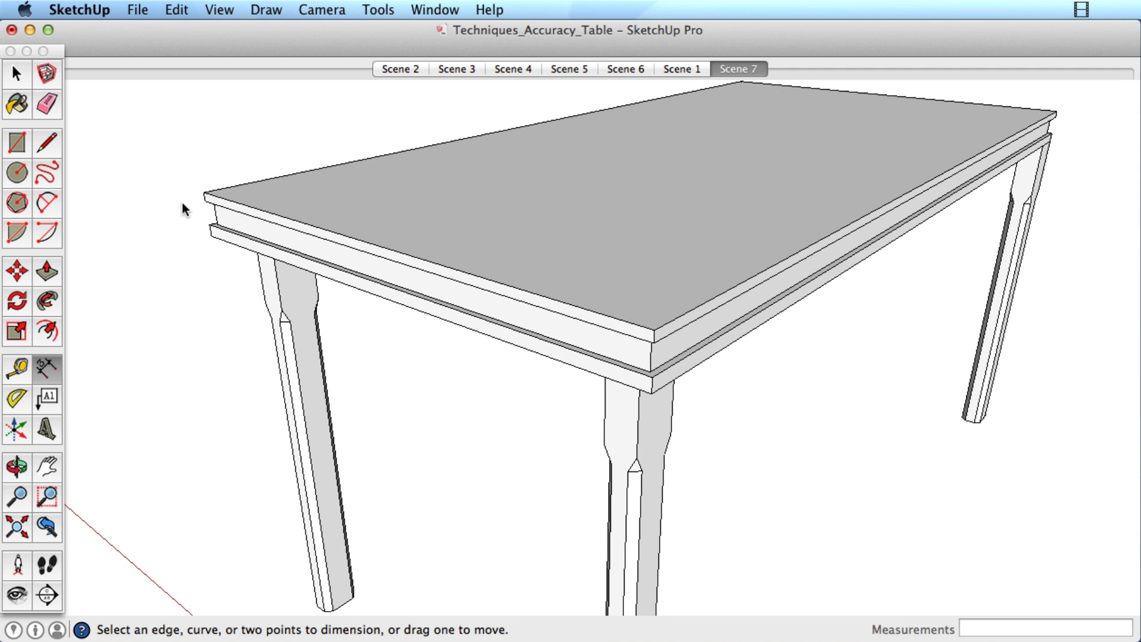
click(206, 193)
click(654, 329)
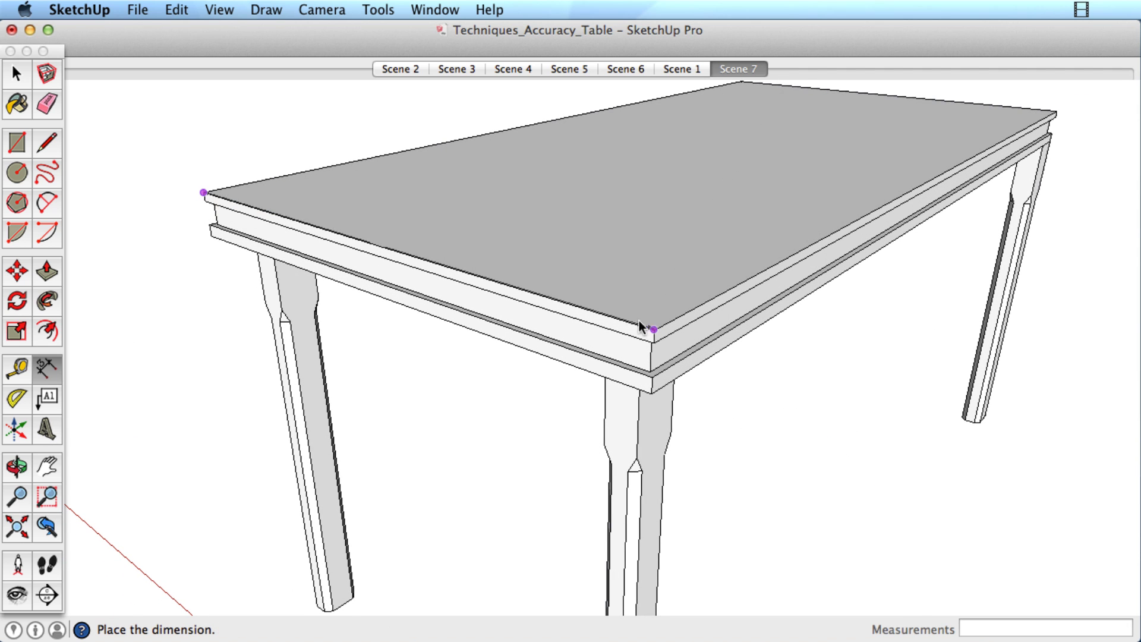
click(717, 240)
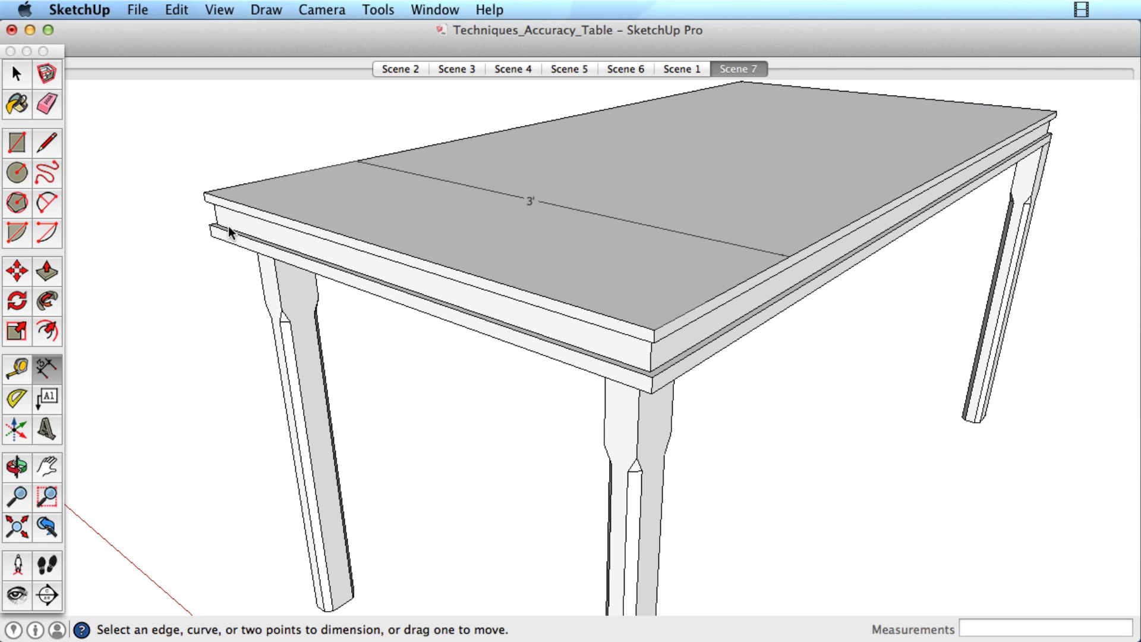
Add a 3" dimension for the tabletop's edge thickness beside the left corner
click(210, 198)
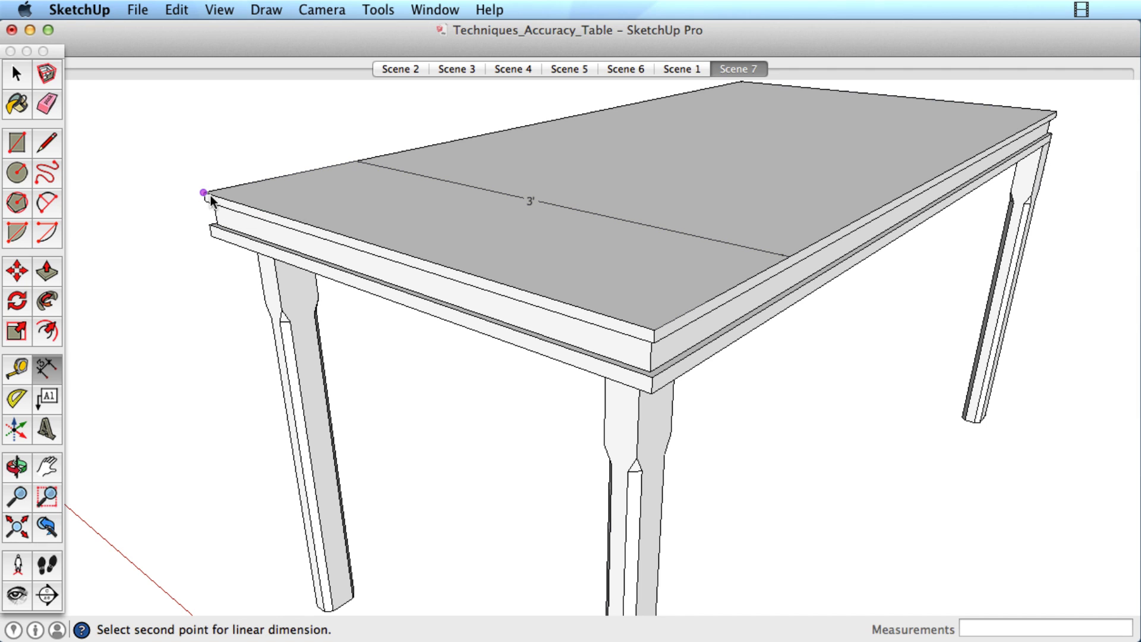
click(211, 237)
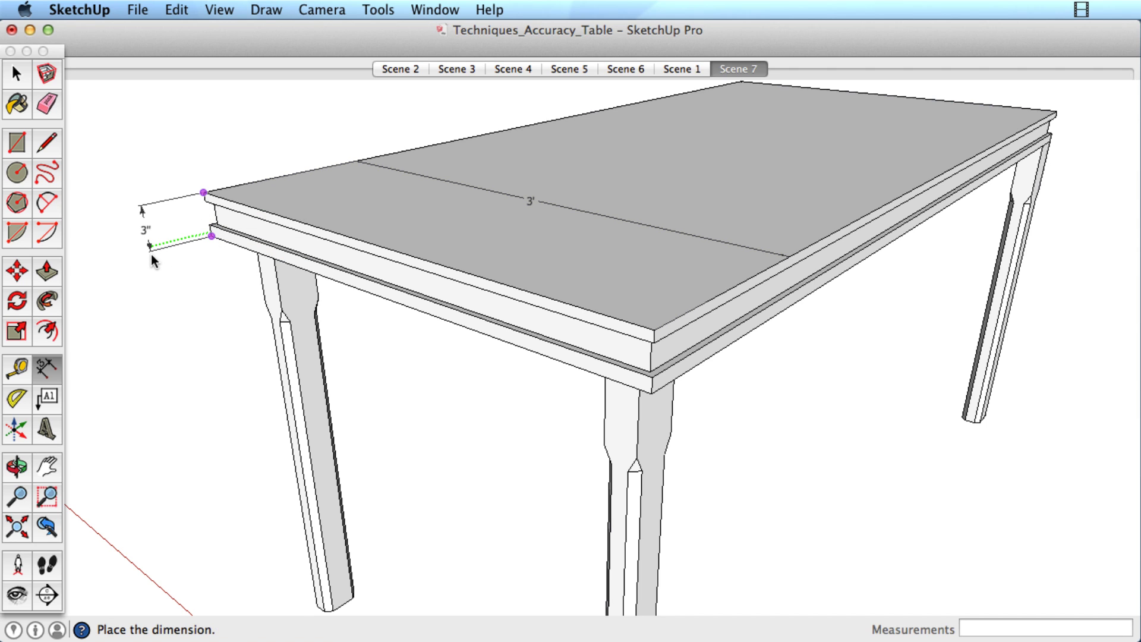
click(151, 254)
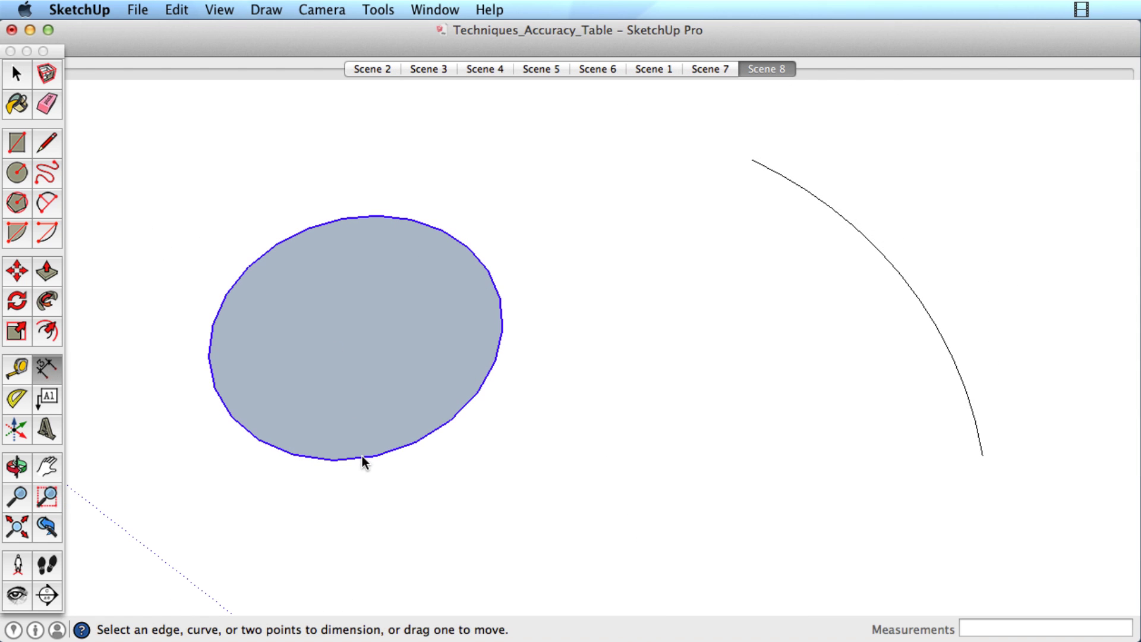
Place a DIA 1' 6" diameter dimension across the Scene 8 circle
click(362, 455)
click(334, 309)
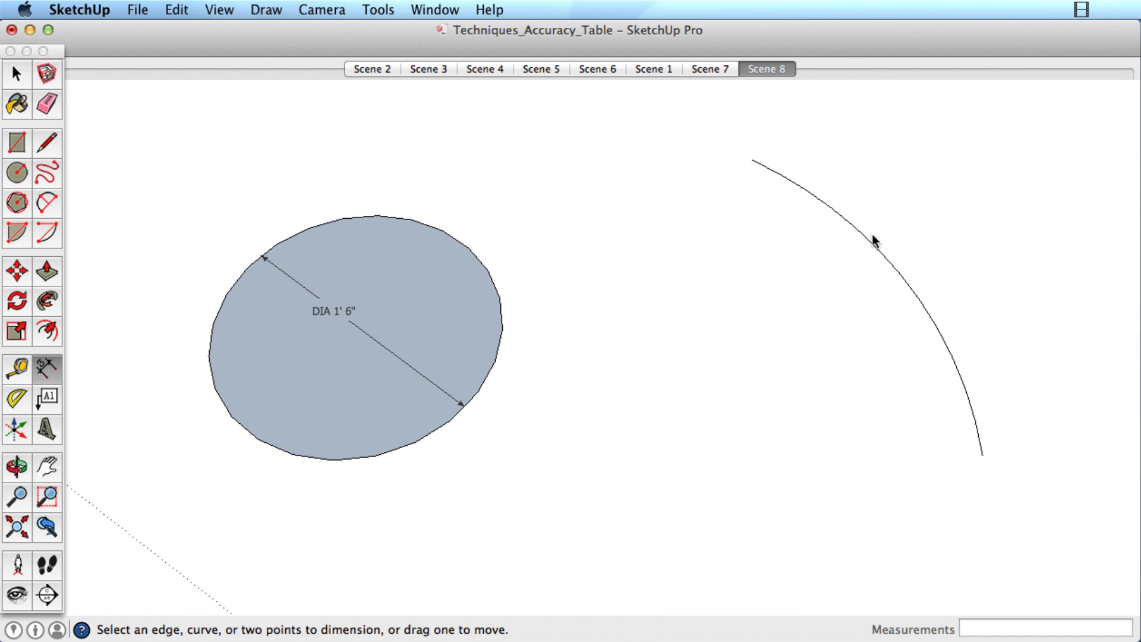